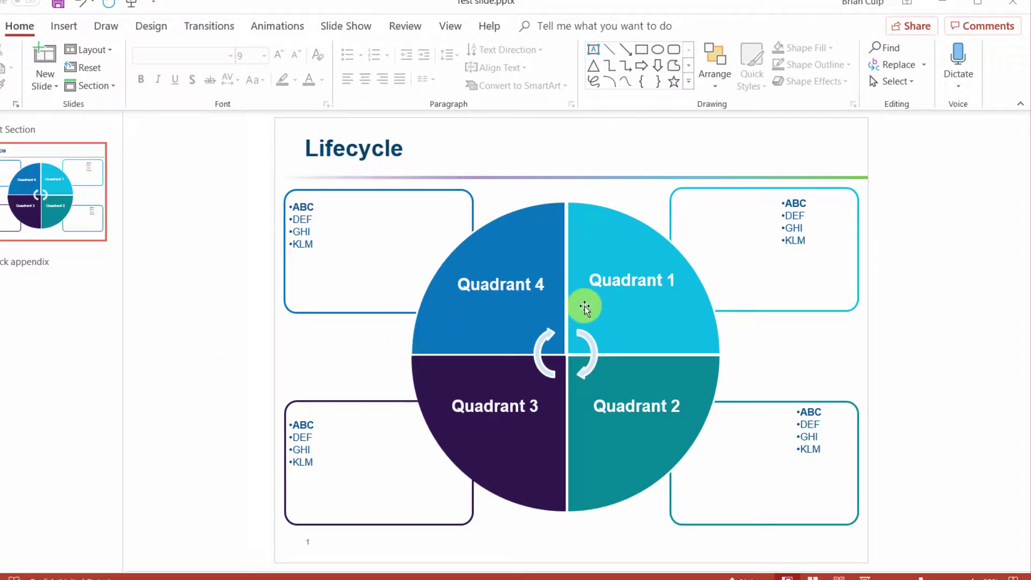
- Inspect the bullet text boxes, Quadrant labels and centre arrow on the slide, then clear the selection
{"action": "left_click", "coordinate": [394, 243]}
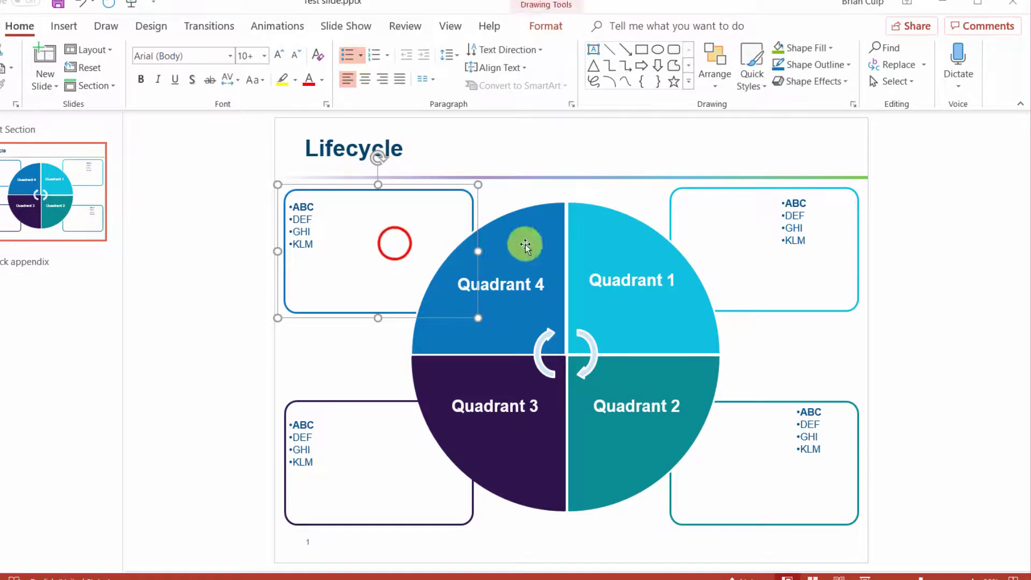
{"action": "left_click", "coordinate": [731, 230]}
{"action": "left_click", "coordinate": [627, 280]}
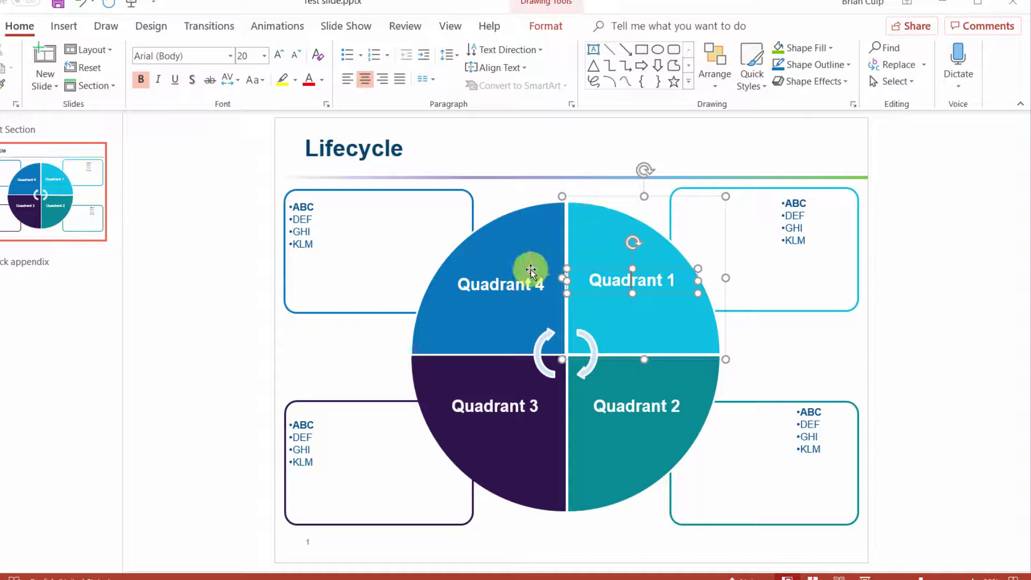
{"action": "left_click", "coordinate": [531, 270]}
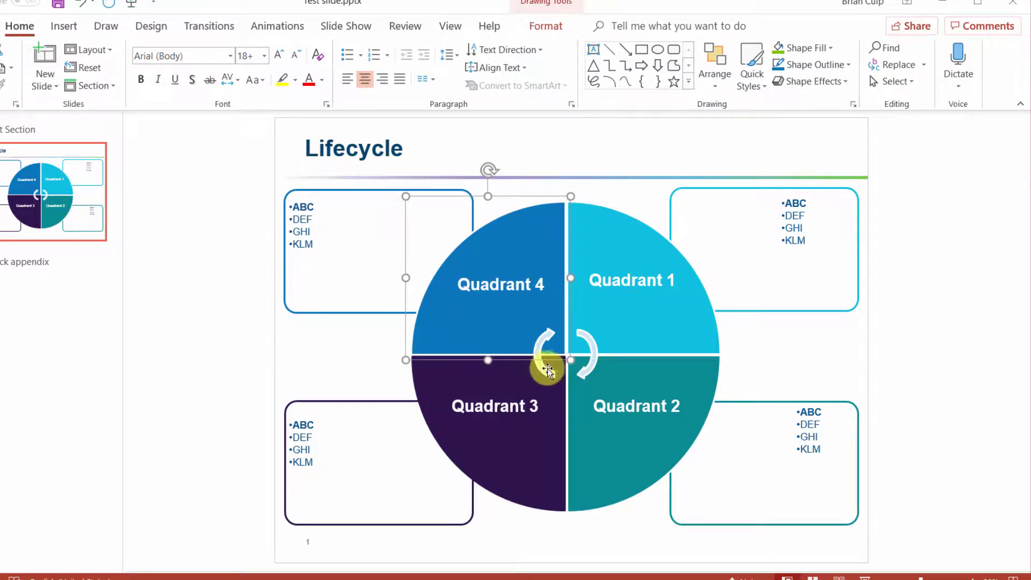
{"action": "left_click", "coordinate": [548, 369]}
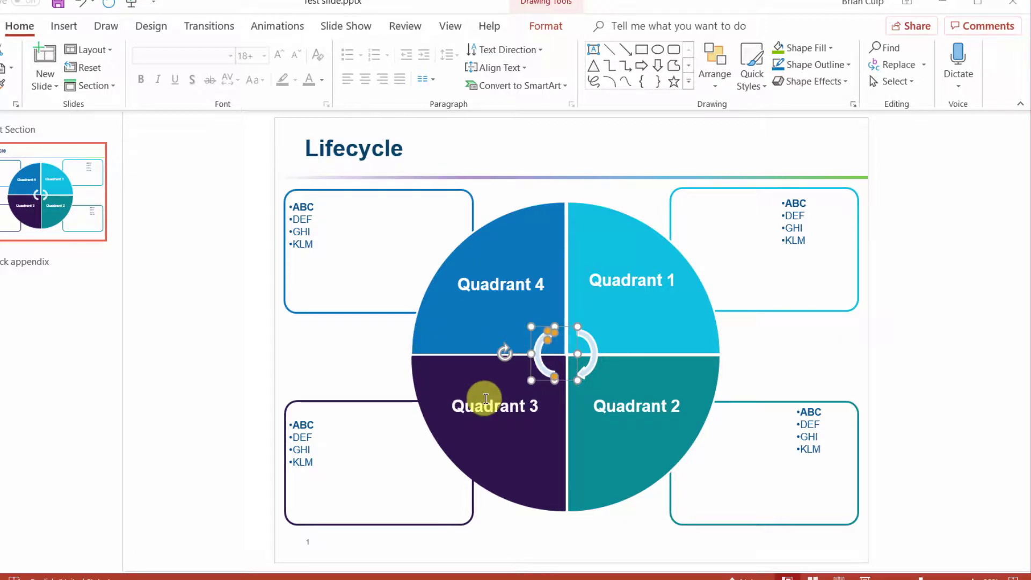
{"action": "left_click", "coordinate": [350, 393]}
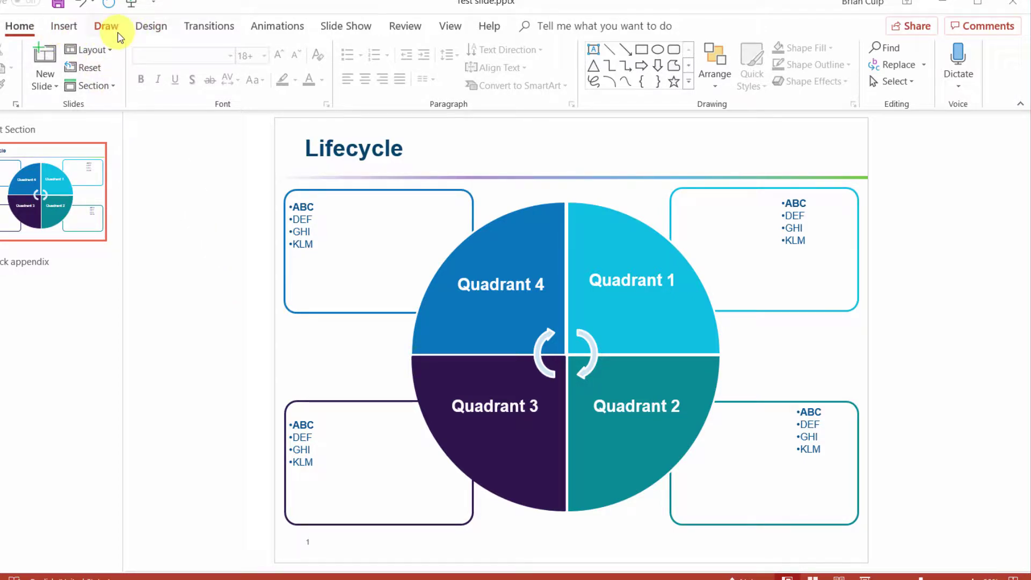
- Select the Quadrant 4 shape and open the Selection Pane from the shape Format tab
{"action": "left_click", "coordinate": [144, 35]}
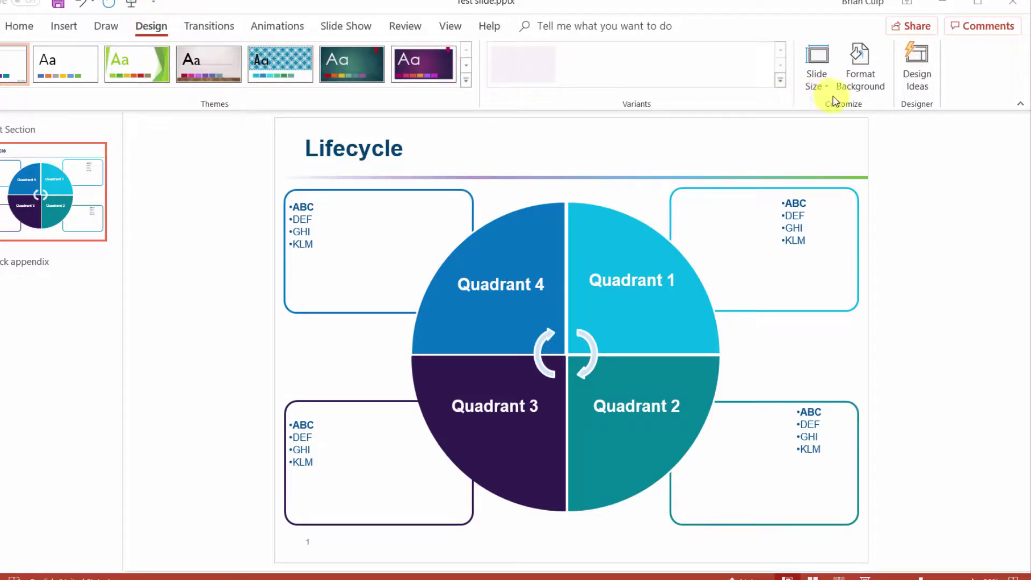
{"action": "left_click", "coordinate": [551, 273]}
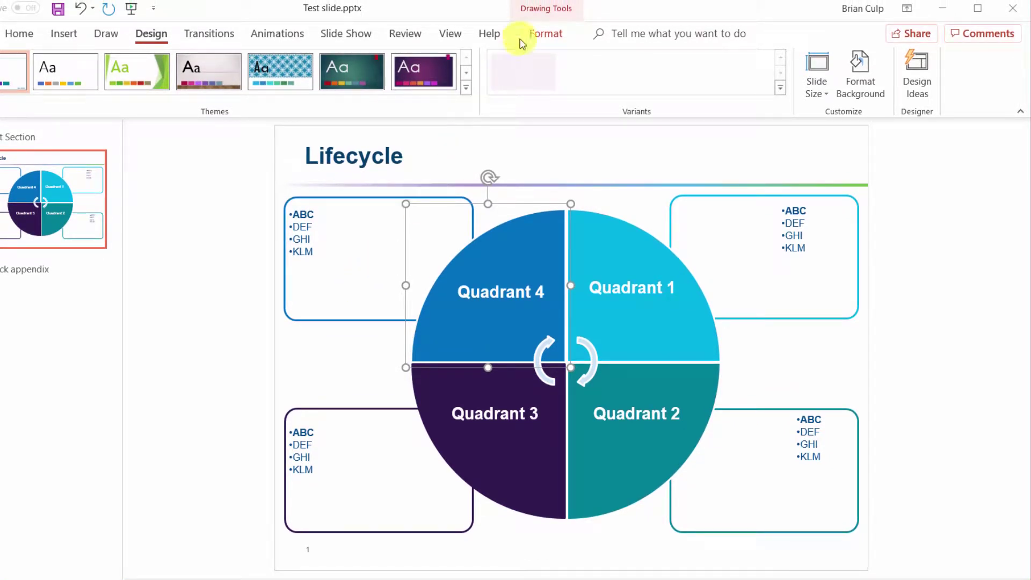
{"action": "left_click", "coordinate": [550, 34]}
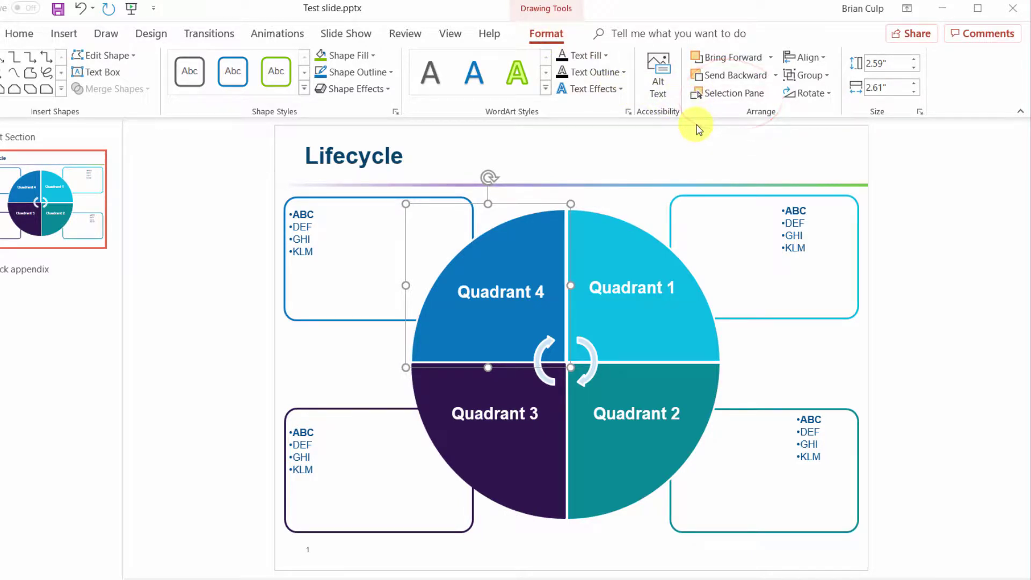
{"action": "left_click", "coordinate": [737, 94]}
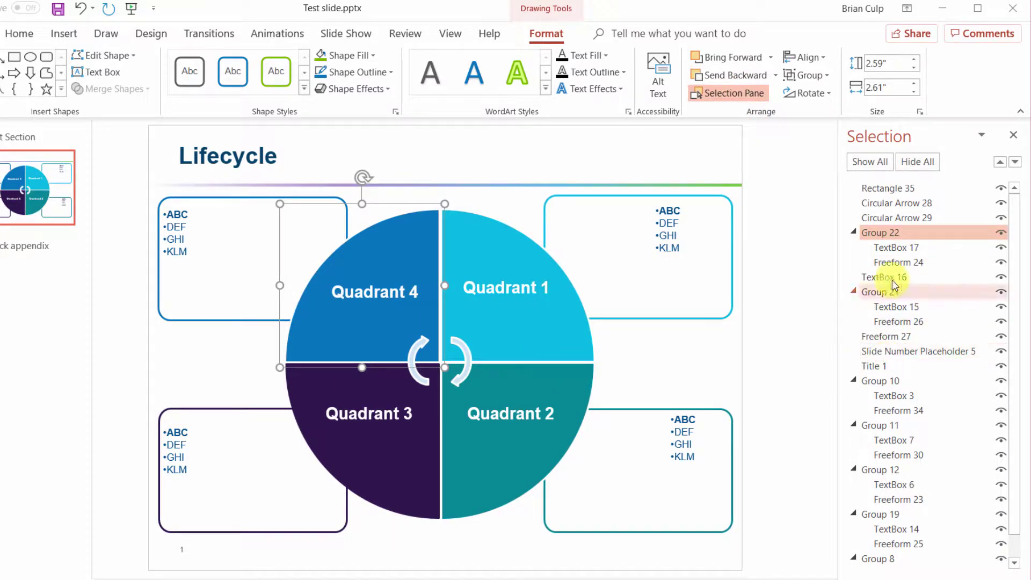
{"action": "left_click", "coordinate": [402, 328]}
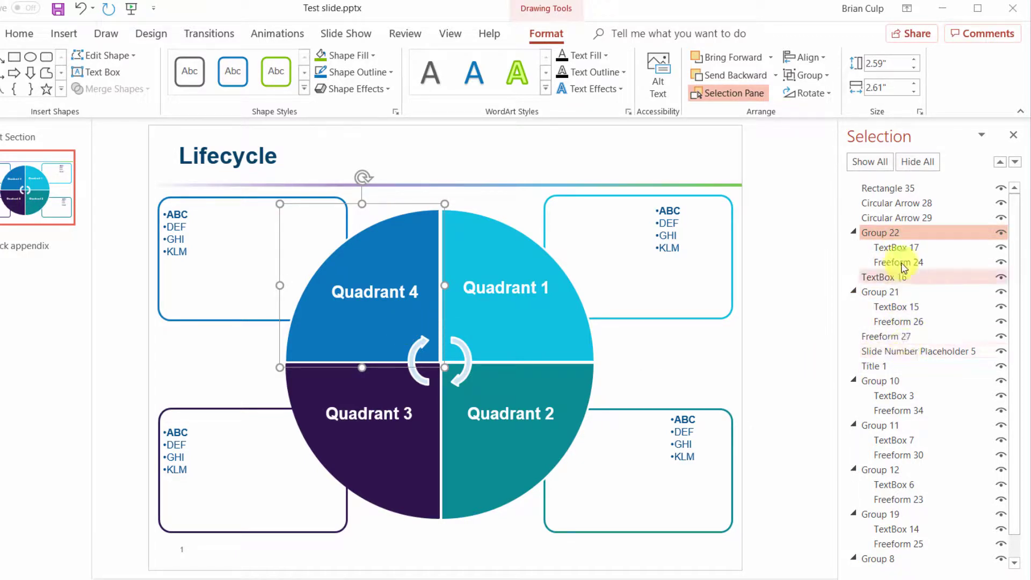
{"action": "left_click", "coordinate": [898, 191]}
{"action": "left_click", "coordinate": [894, 203]}
{"action": "left_click", "coordinate": [896, 217], "text": "ctrl"}
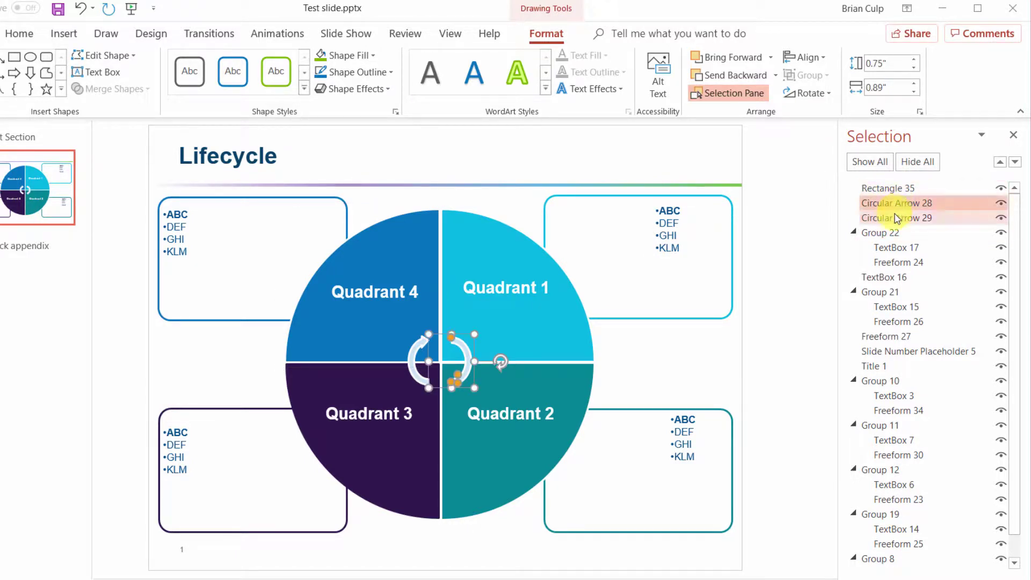
{"action": "left_click", "coordinate": [895, 217]}
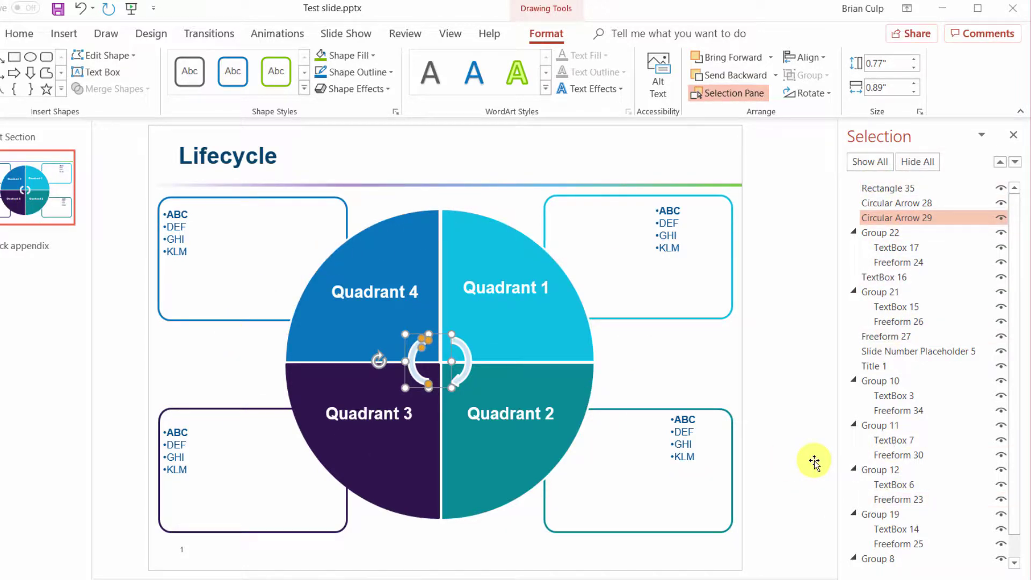
{"action": "left_click", "coordinate": [941, 531]}
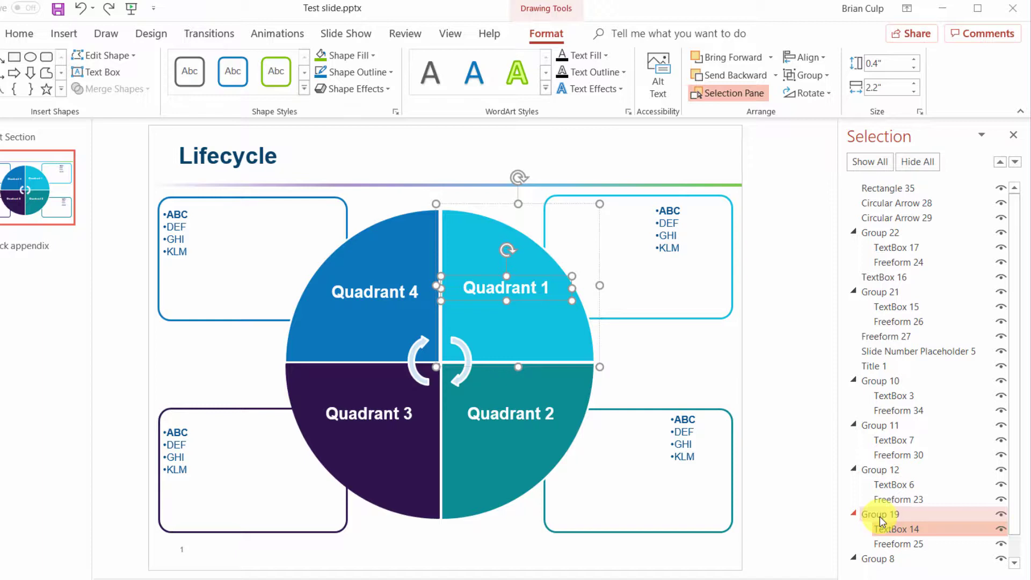
- Rename Group 19 in the Selection Pane to 'Quad 1 Shape'
{"action": "left_click", "coordinate": [887, 530]}
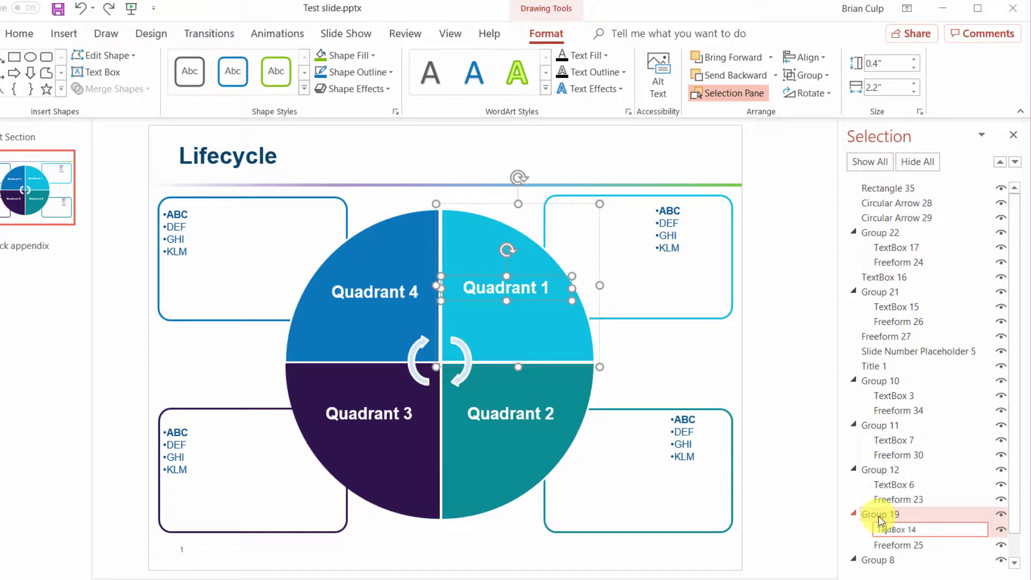
{"action": "left_click", "coordinate": [879, 517]}
{"action": "left_click", "coordinate": [879, 515]}
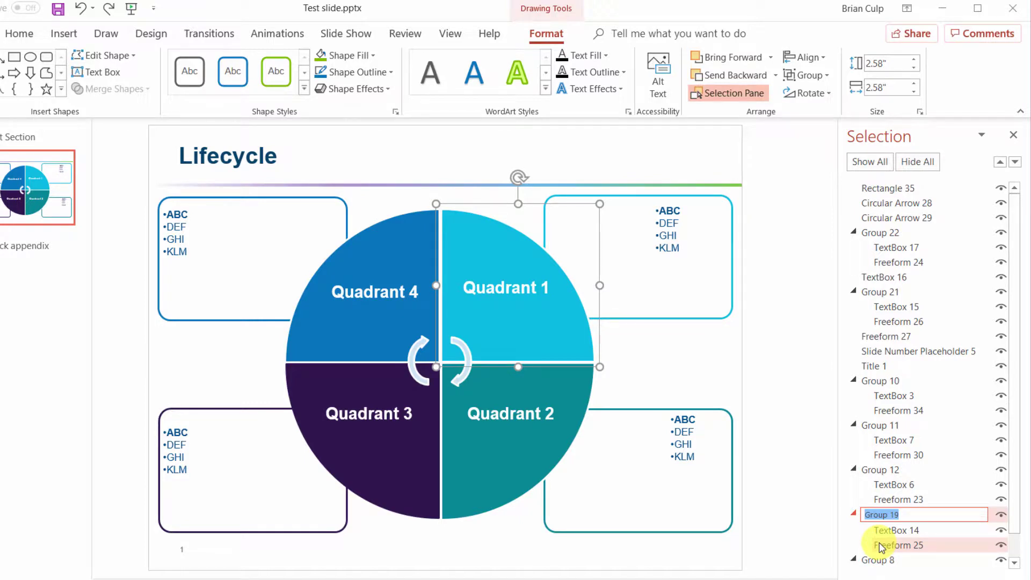
{"action": "type", "text": "Quad 1 Shape"}
{"action": "key", "text": "Return"}
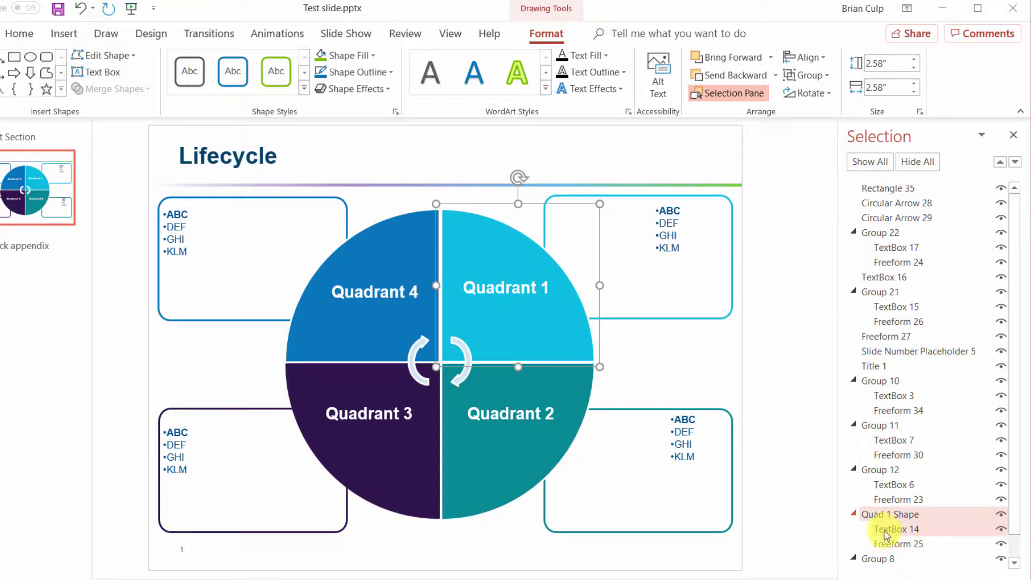
- Collapse Quad 1 Shape and drag it just below the arrows, keeping Circular Arrow 29 under Circular Arrow 28
{"action": "left_click", "coordinate": [852, 515]}
{"action": "left_click_drag", "start_coordinate": [852, 514], "coordinate": [864, 225]}
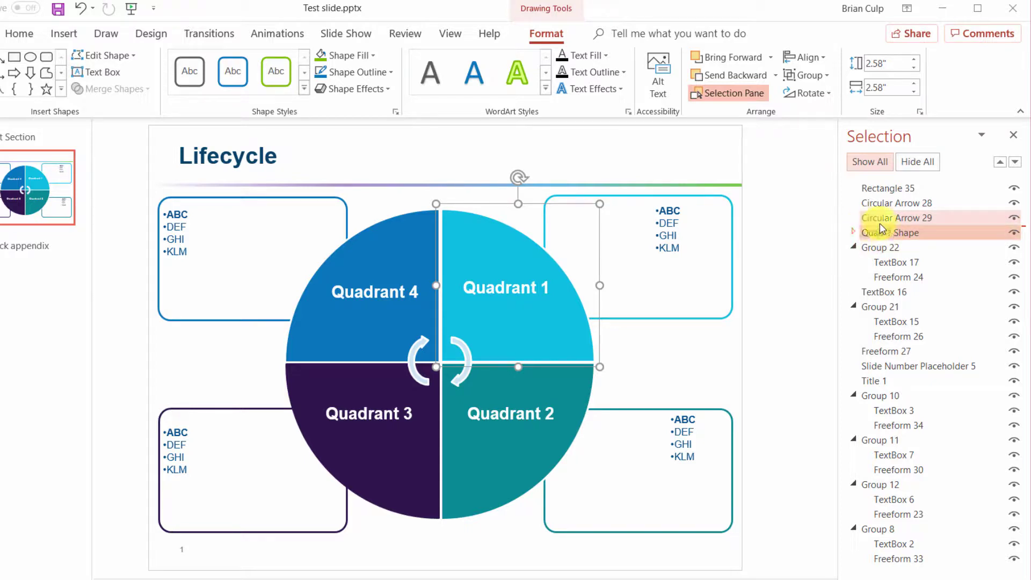
{"action": "left_click_drag", "start_coordinate": [874, 217], "coordinate": [867, 570]}
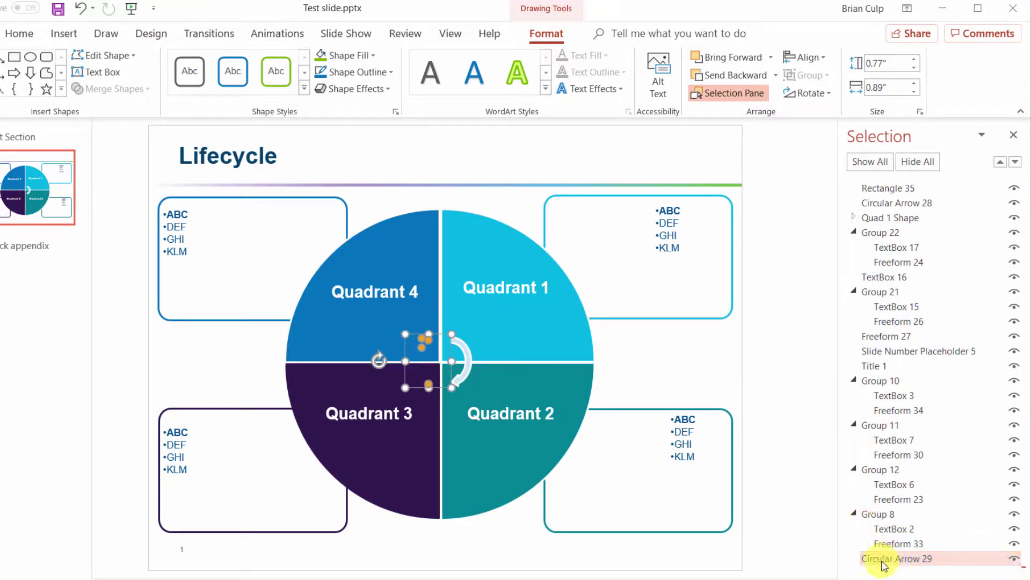
{"action": "left_click_drag", "start_coordinate": [874, 558], "coordinate": [856, 212]}
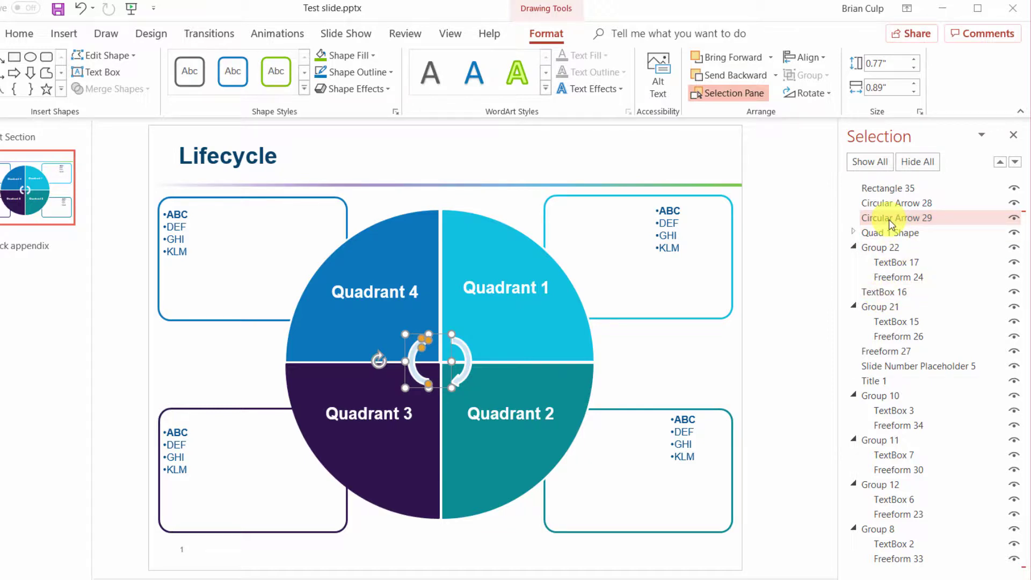
{"action": "key", "text": "Tab"}
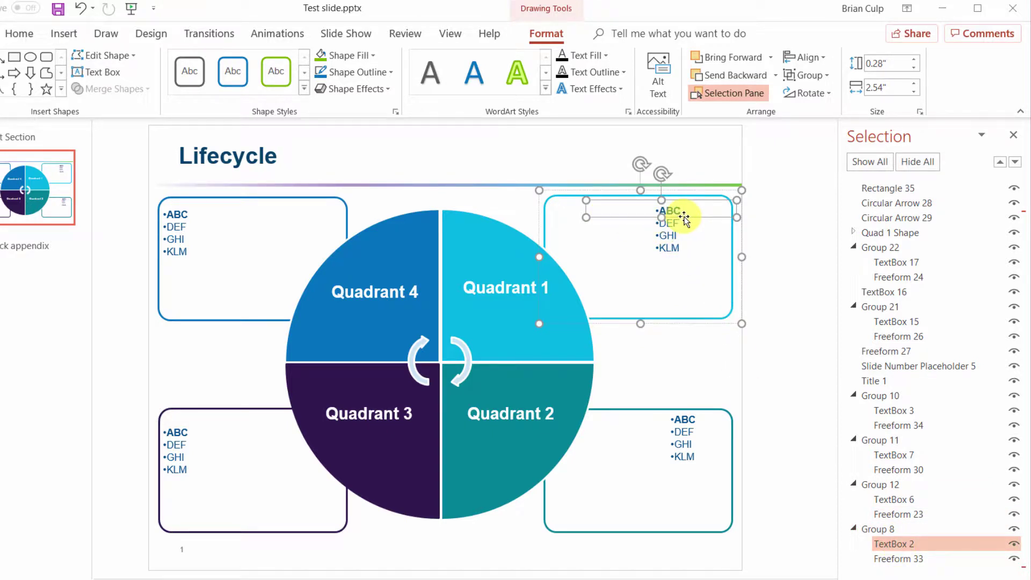
{"action": "left_click", "coordinate": [891, 188]}
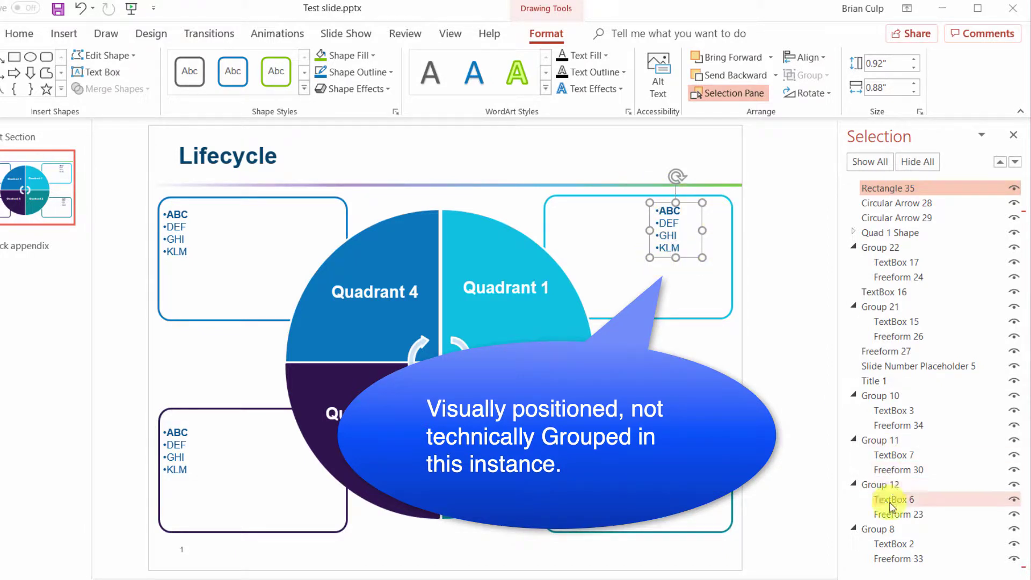
{"action": "left_click", "coordinate": [880, 527]}
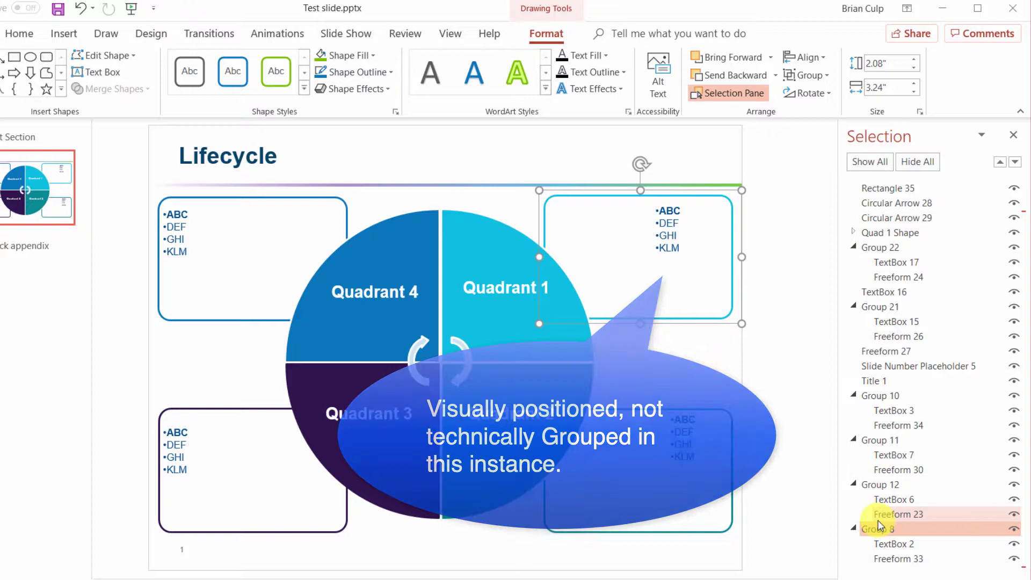
{"action": "left_click", "coordinate": [887, 486]}
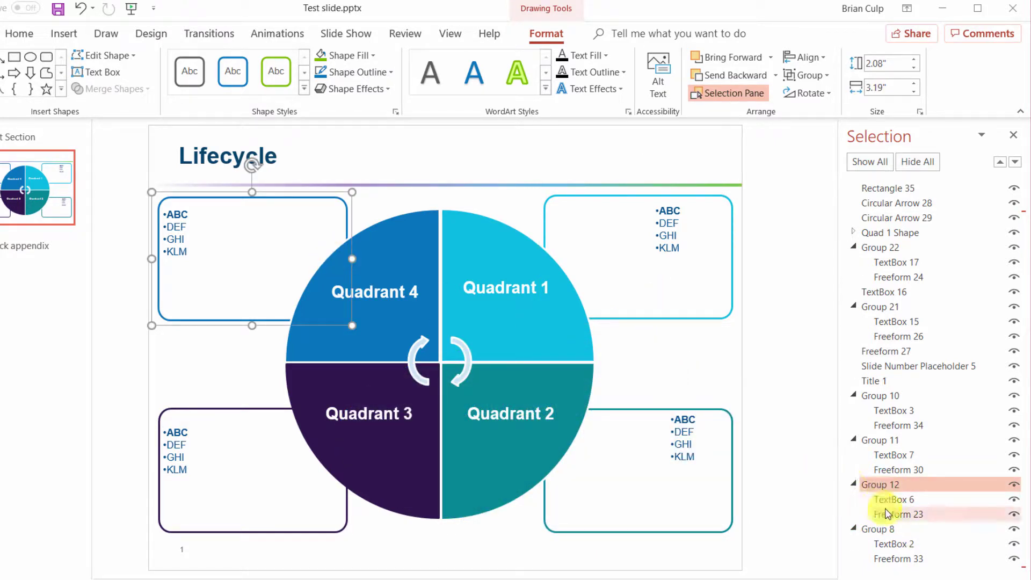
{"action": "left_click", "coordinate": [890, 501]}
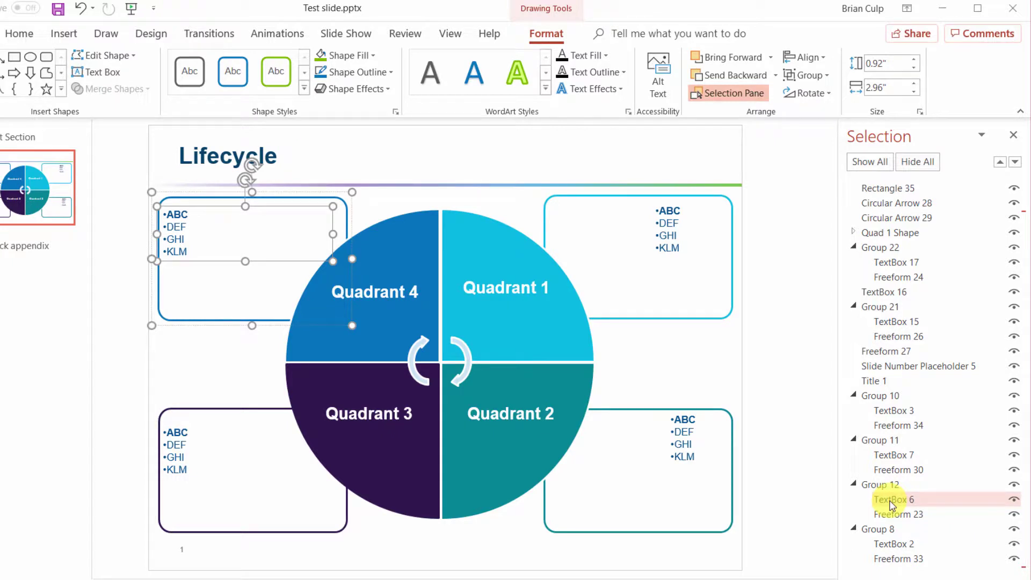
{"action": "left_click", "coordinate": [894, 515]}
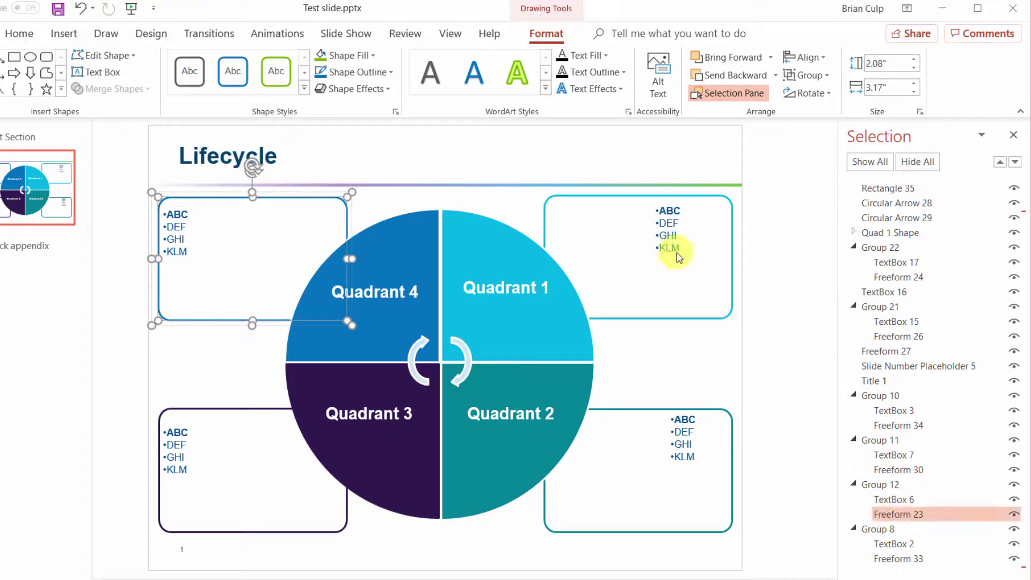
{"action": "left_click", "coordinate": [872, 189]}
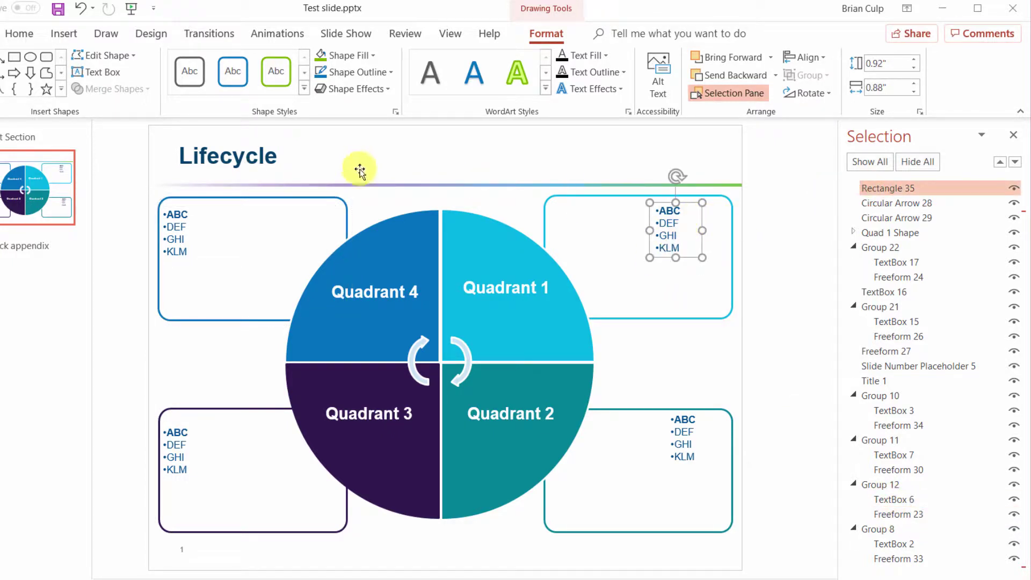
- Browse the Insert Shapes gallery and close it without choosing a shape
{"action": "left_click", "coordinate": [64, 33]}
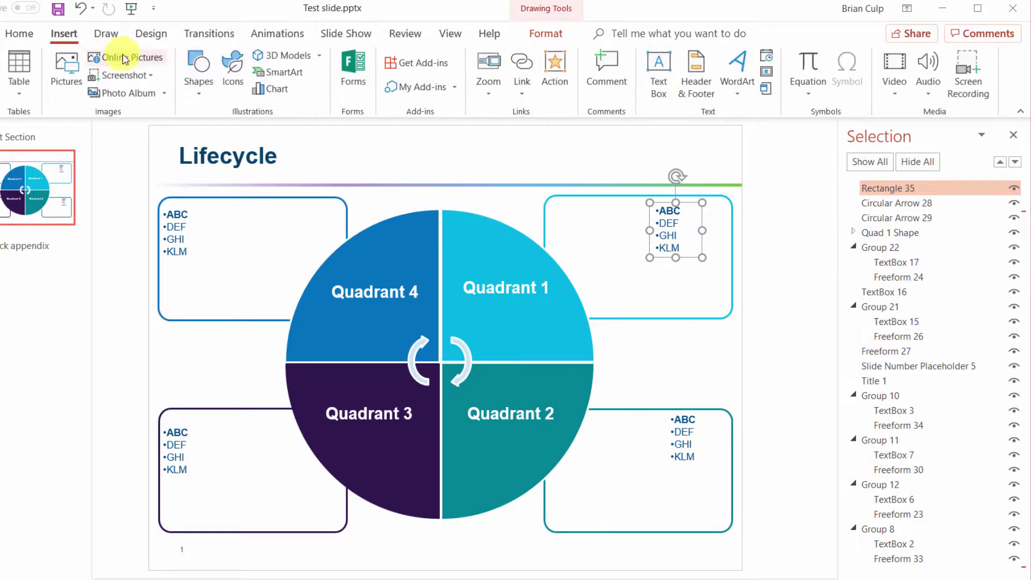
{"action": "left_click", "coordinate": [197, 86]}
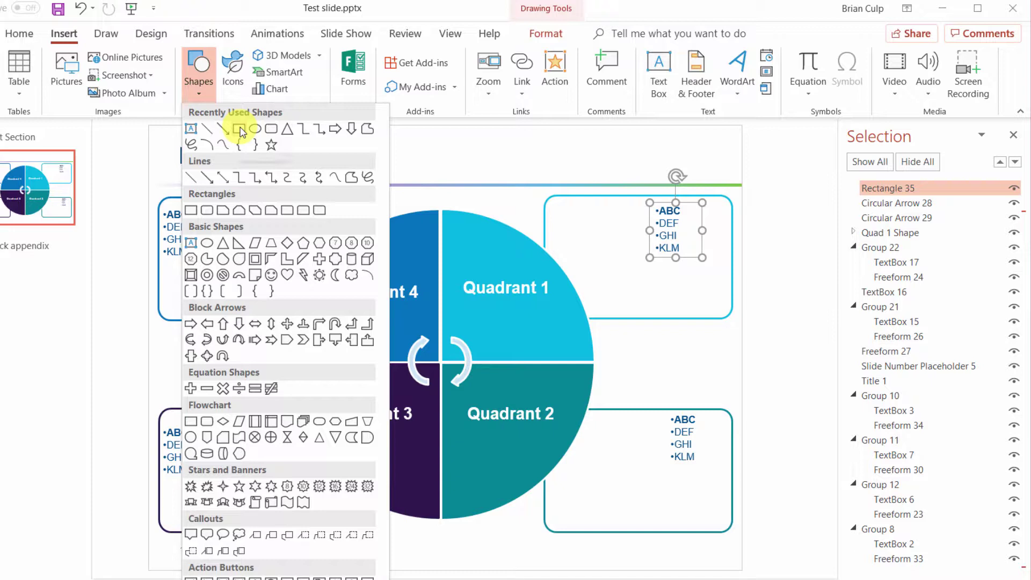
{"action": "left_click", "coordinate": [143, 168]}
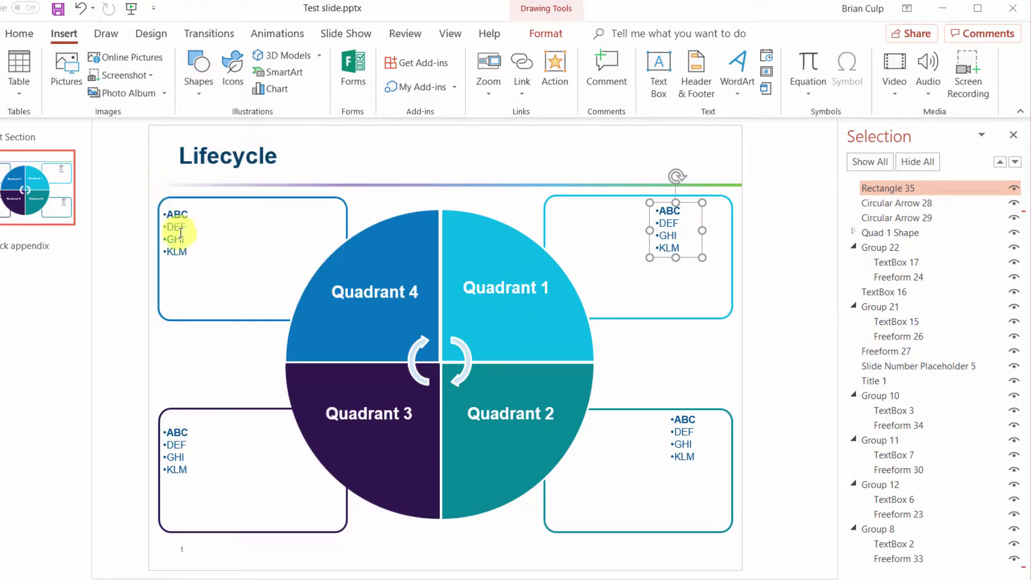
- Select TextBox 2 in the Selection Pane and delete it, leaving Freeform 33 alone
{"action": "left_click", "coordinate": [182, 236]}
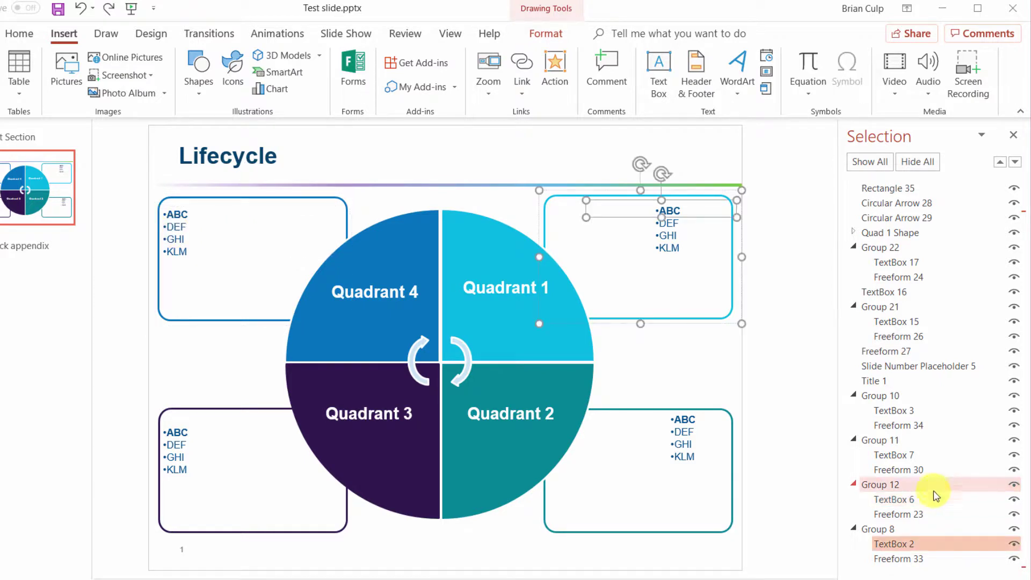
{"action": "left_click", "coordinate": [918, 545]}
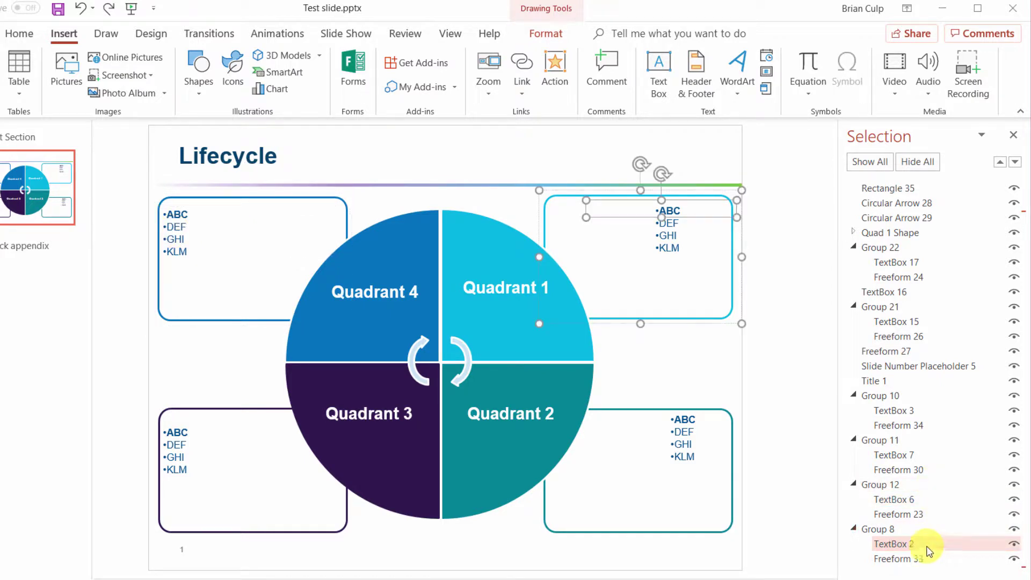
{"action": "left_click", "coordinate": [891, 544]}
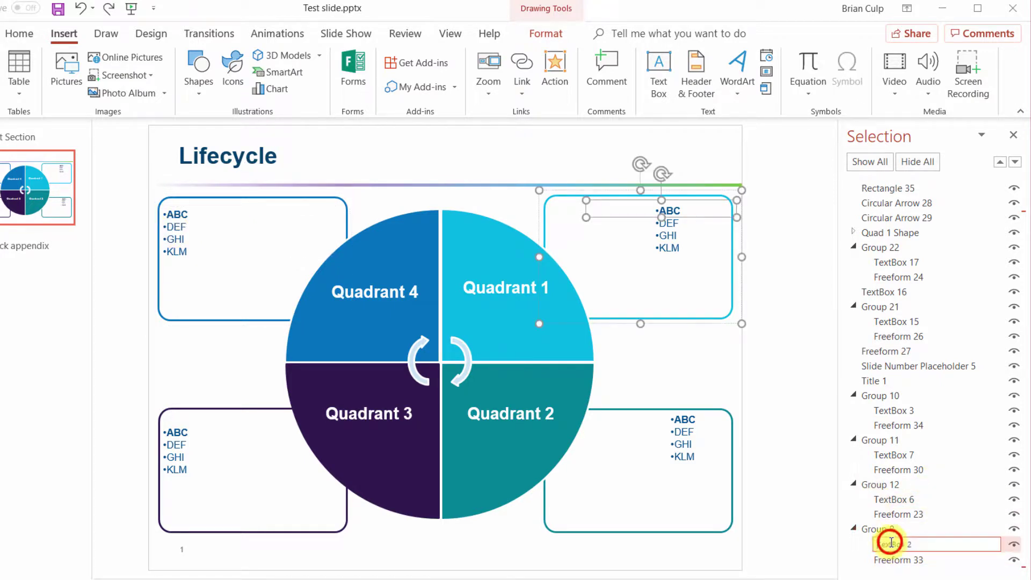
{"action": "left_click", "coordinate": [855, 543]}
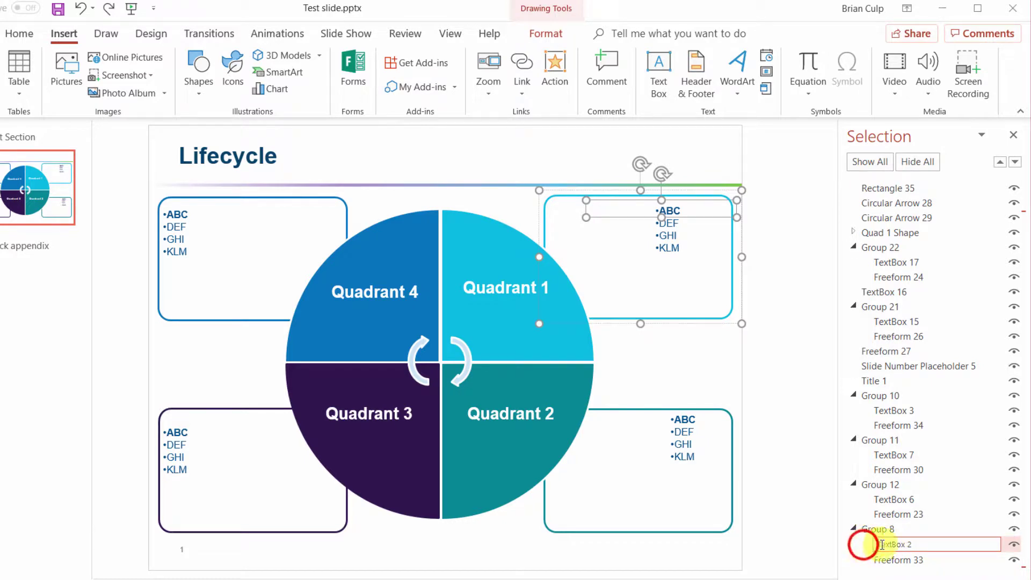
{"action": "left_click", "coordinate": [927, 556]}
{"action": "key", "text": "Delete"}
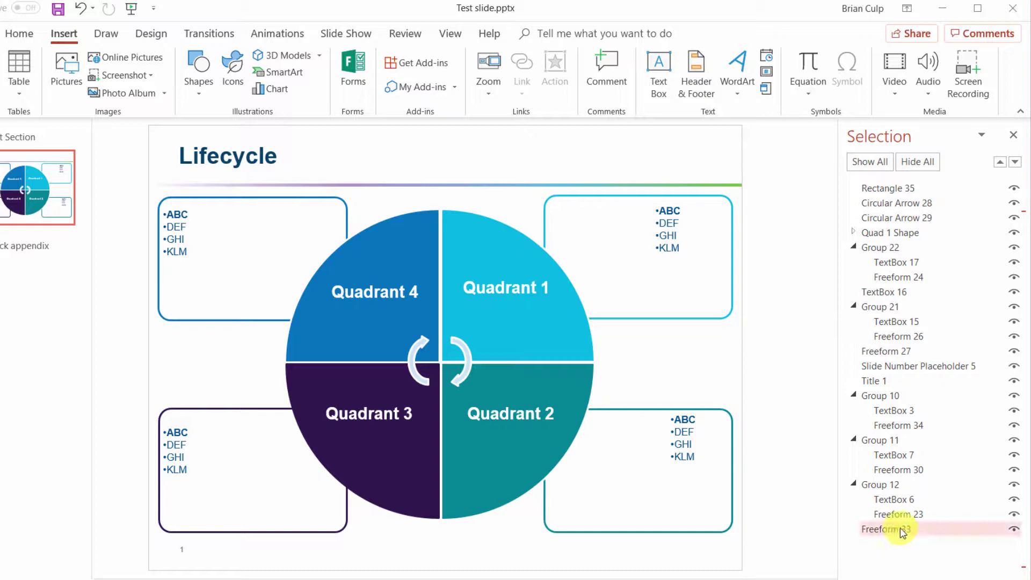
- Move Freeform 33 up beside Rectangle 35 in the Selection Pane and select both
{"action": "left_click", "coordinate": [902, 532]}
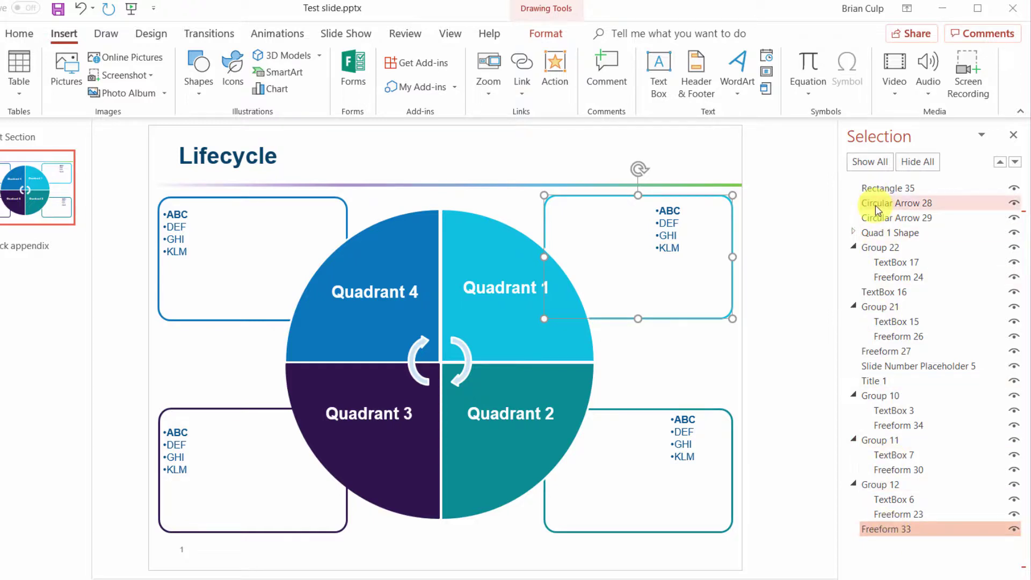
{"action": "left_click_drag", "start_coordinate": [896, 531], "coordinate": [885, 196]}
{"action": "left_click", "coordinate": [885, 188], "text": "ctrl"}
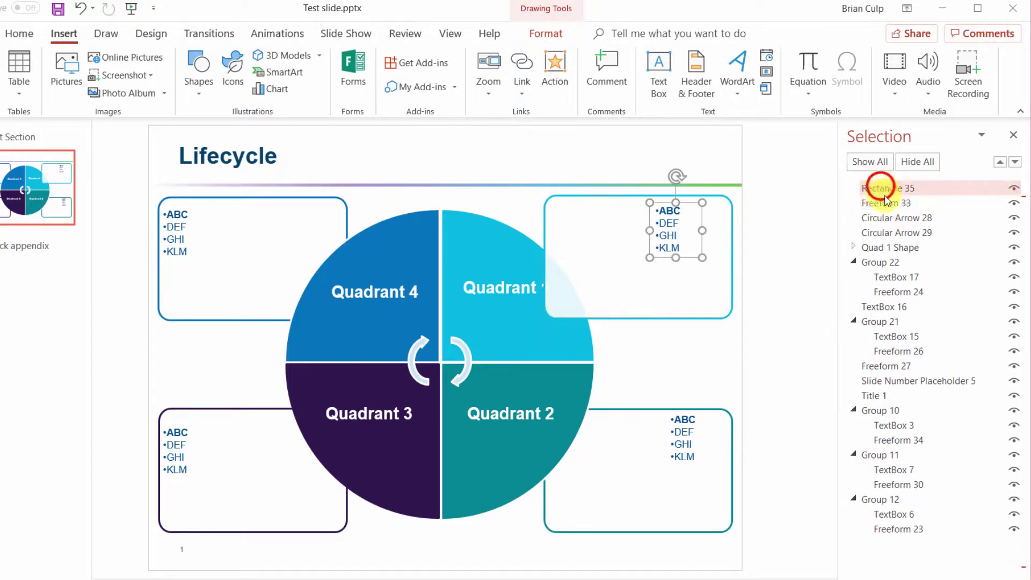
{"action": "left_click", "coordinate": [887, 203]}
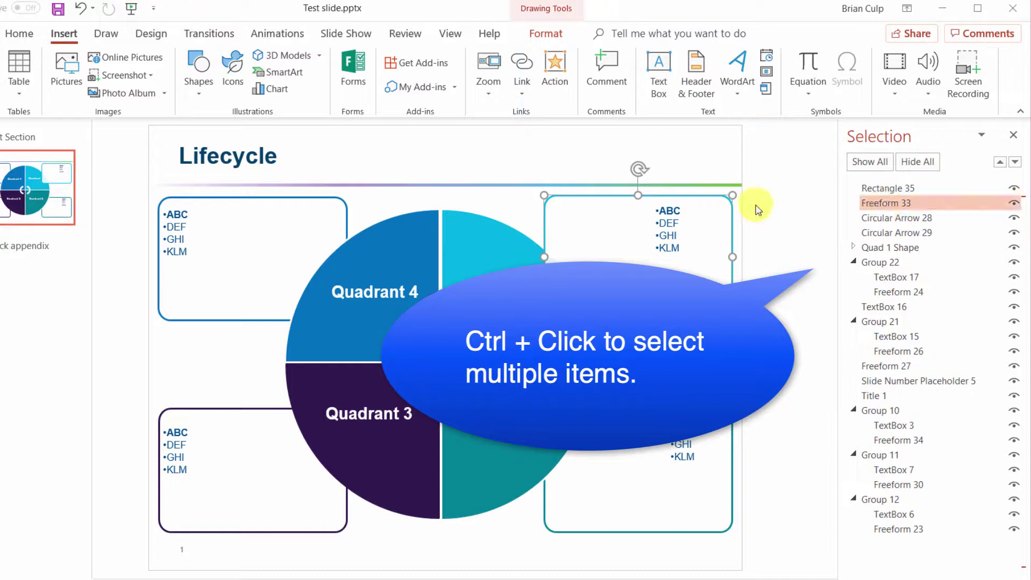
{"action": "left_click", "coordinate": [875, 190]}
{"action": "left_click", "coordinate": [881, 203], "text": "ctrl"}
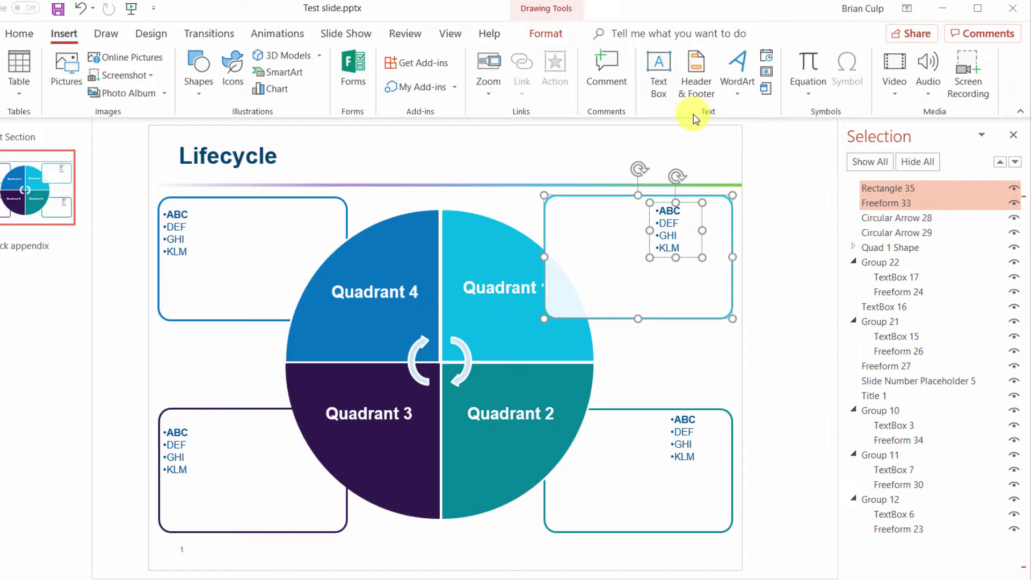
- Group Rectangle 35 and Freeform 33 into Group 9
{"action": "left_click", "coordinate": [546, 33]}
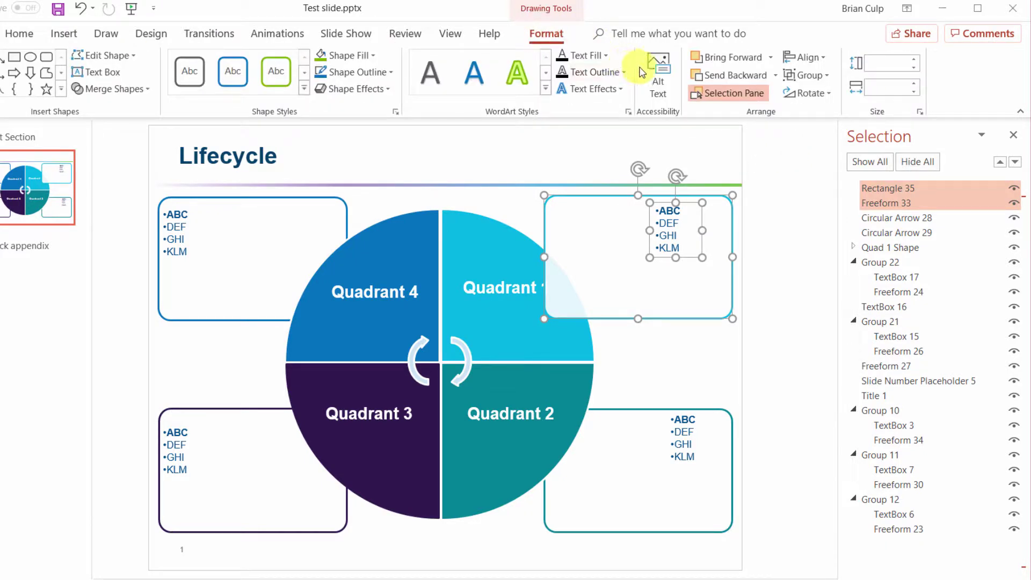
{"action": "left_click", "coordinate": [804, 75]}
{"action": "left_click", "coordinate": [809, 93]}
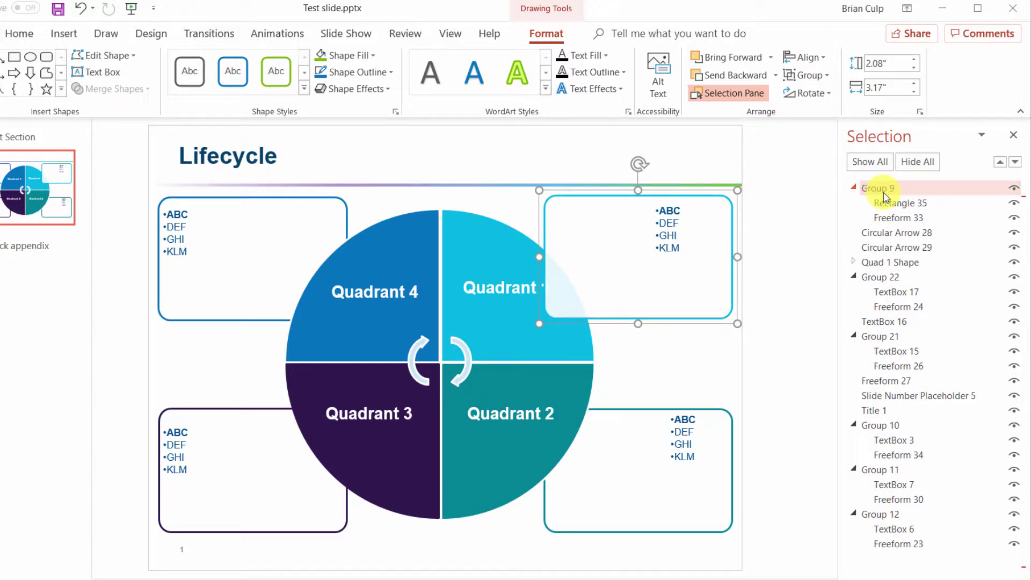
- Rename Group 9 to 'Quad 1 Text' and drag it directly below Quad 1 Shape
{"action": "double_click", "coordinate": [884, 192]}
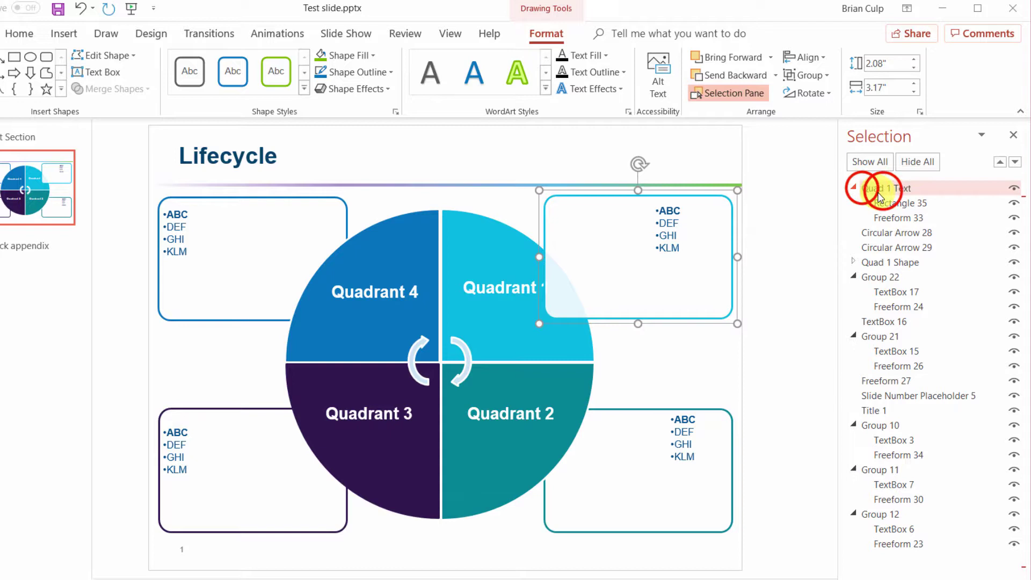
{"action": "type", "text": "Quad 1 Text"}
{"action": "key", "text": "Return"}
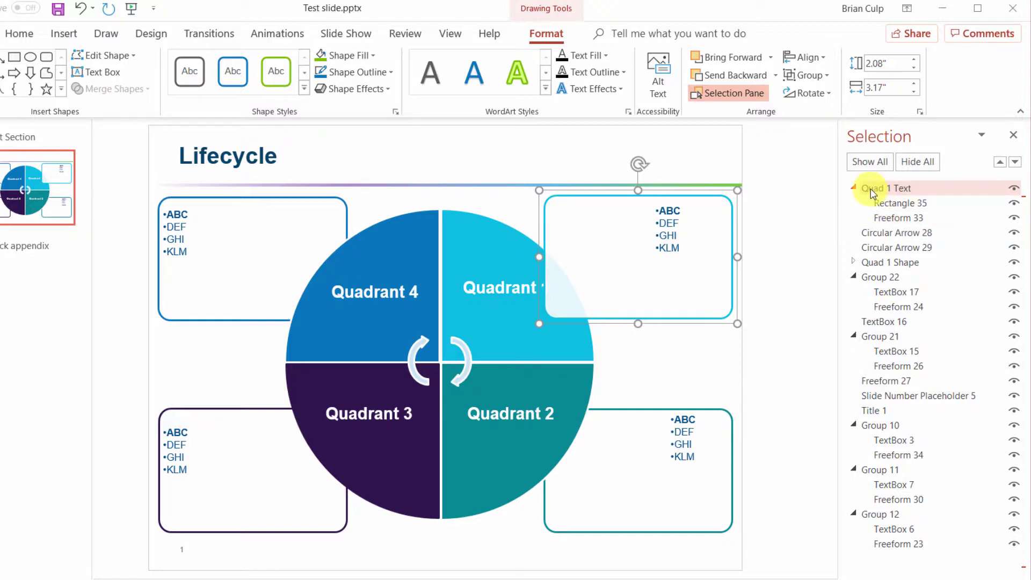
{"action": "left_click_drag", "start_coordinate": [871, 193], "coordinate": [856, 268]}
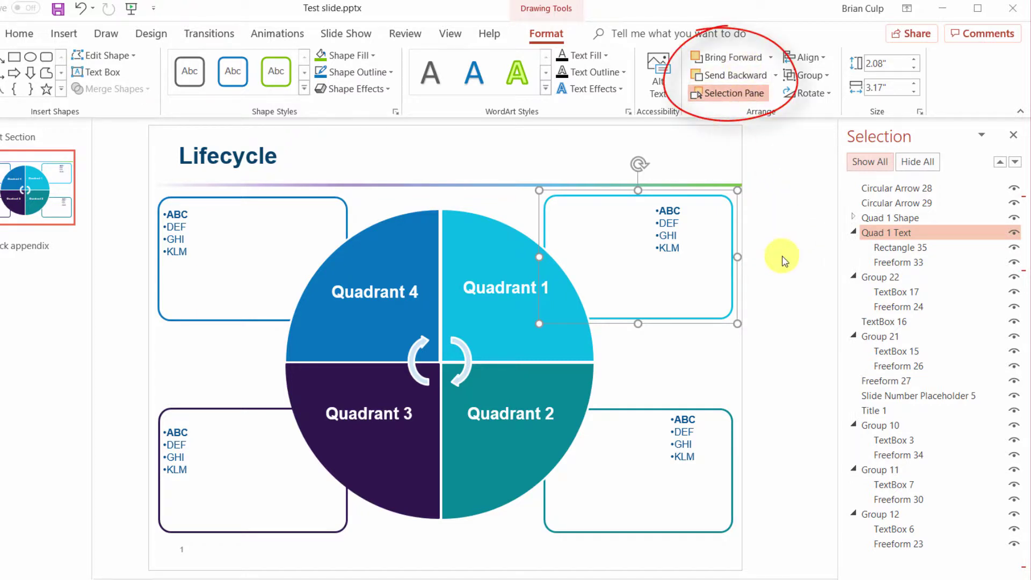
- Collapse Quad 1 Text and check the Quadrant 1 and Quadrant 2 bullet text boxes on the slide
{"action": "left_click", "coordinate": [852, 232]}
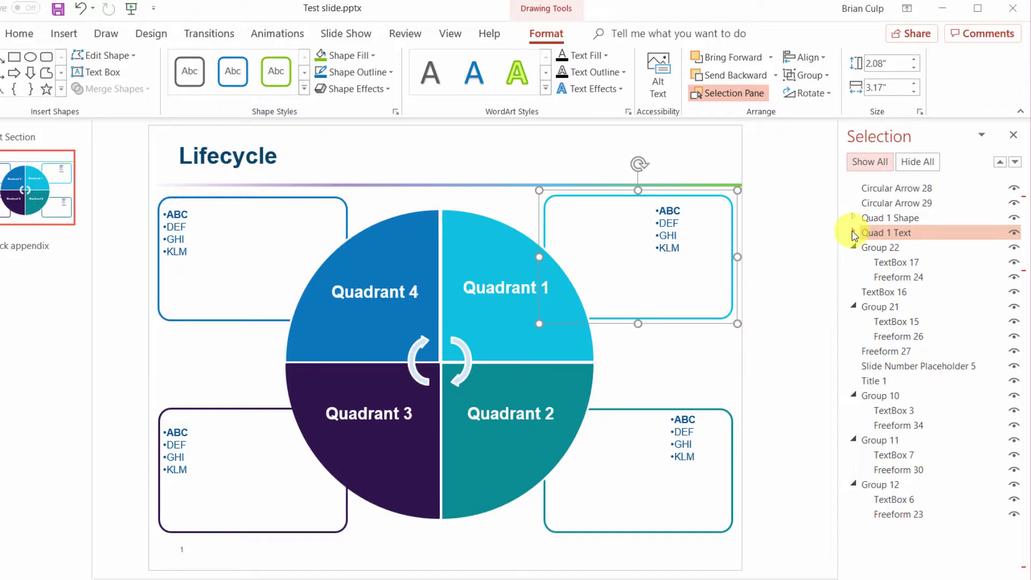
{"action": "left_click", "coordinate": [670, 209]}
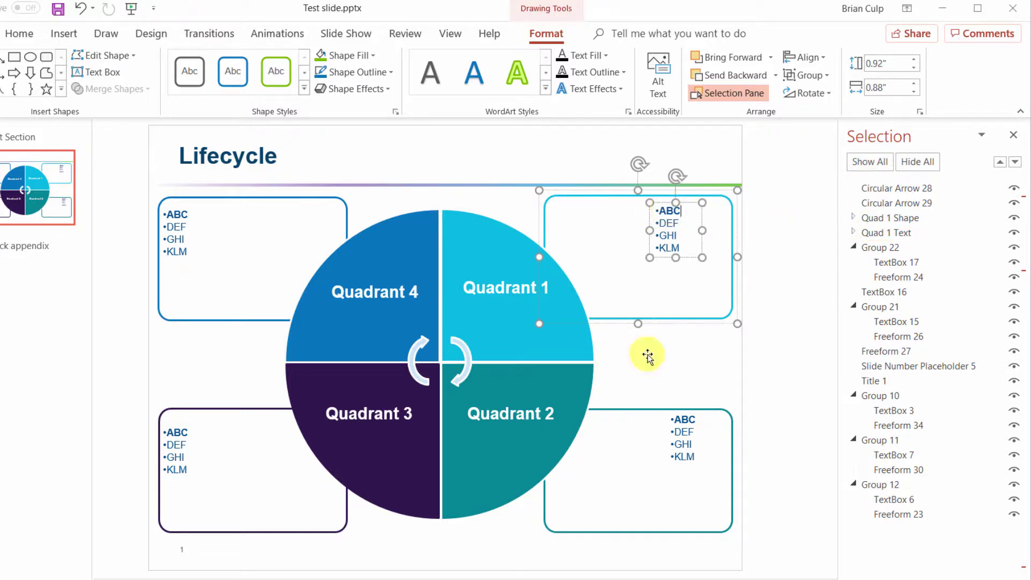
{"action": "left_click", "coordinate": [679, 456]}
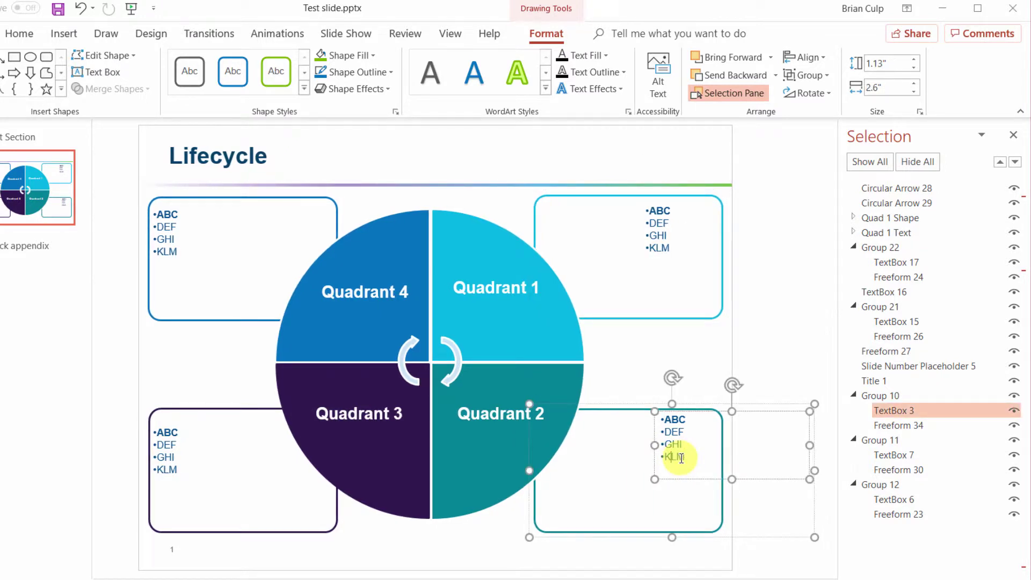
{"action": "left_click", "coordinate": [666, 235]}
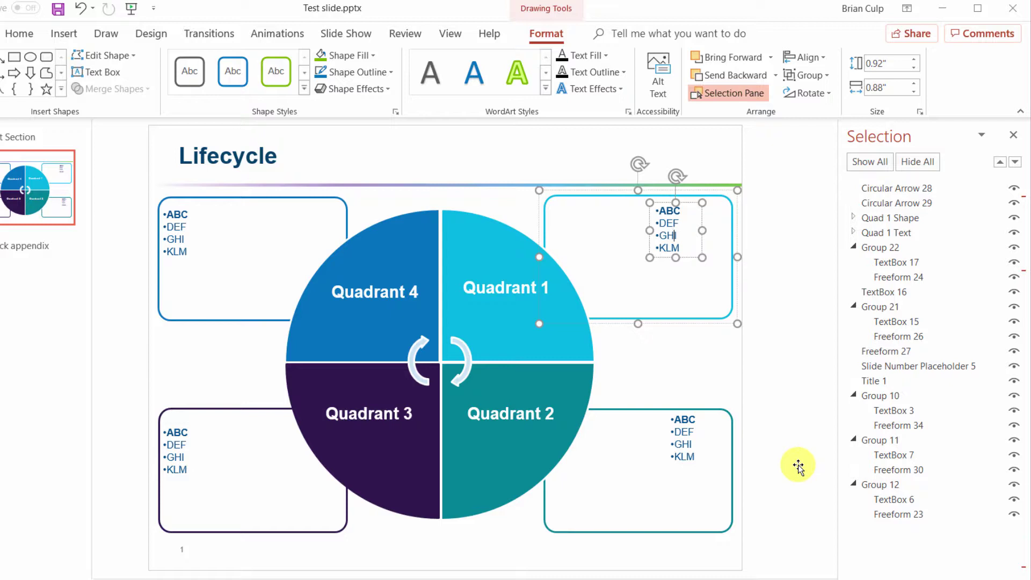
- Select the Quadrant 2 shape group on the slide
{"action": "left_click", "coordinate": [516, 469]}
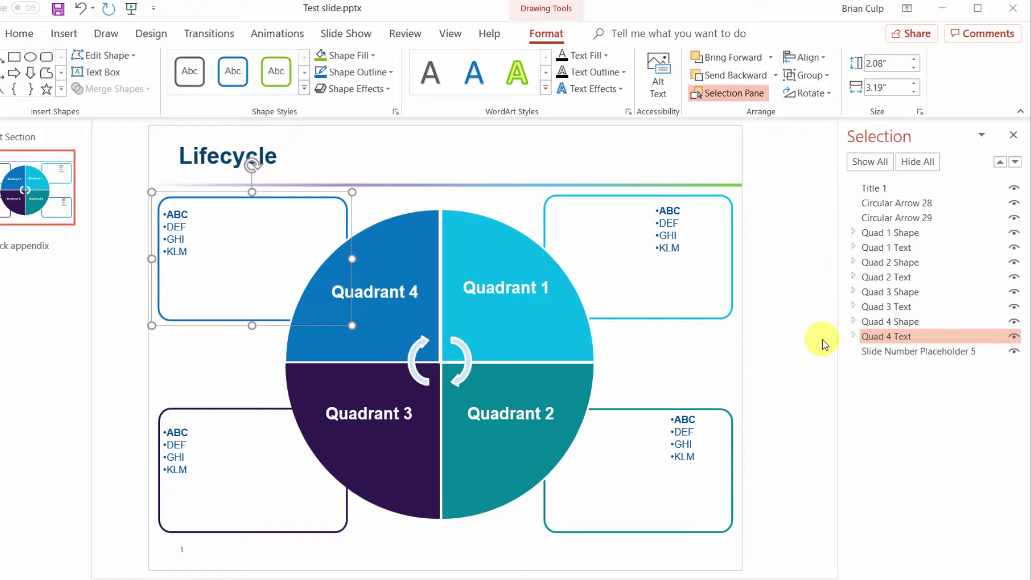
- Close the Selection Pane and open the Animation Pane from the Animations tab
{"action": "left_click", "coordinate": [1013, 140]}
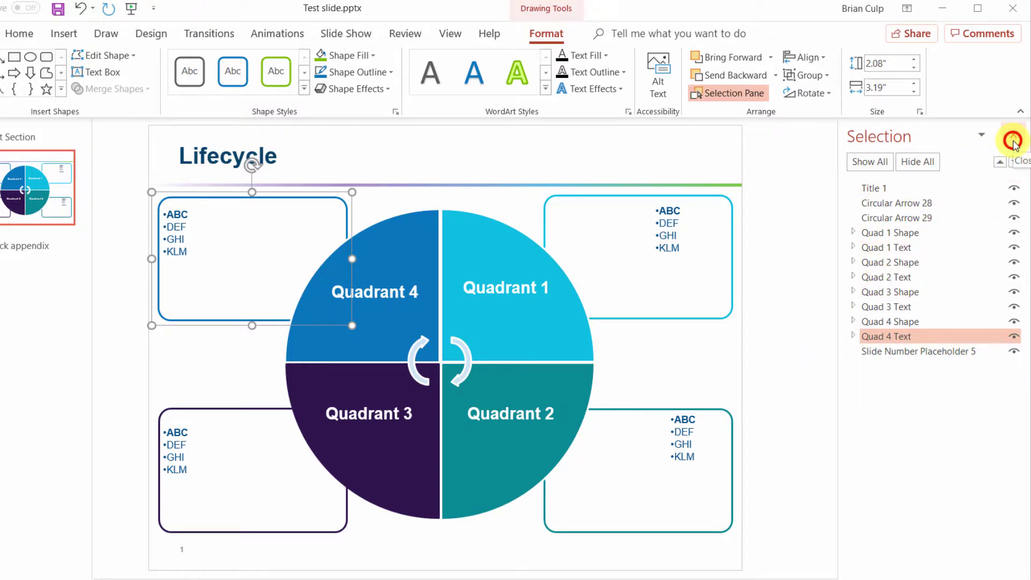
{"action": "left_click", "coordinate": [285, 33]}
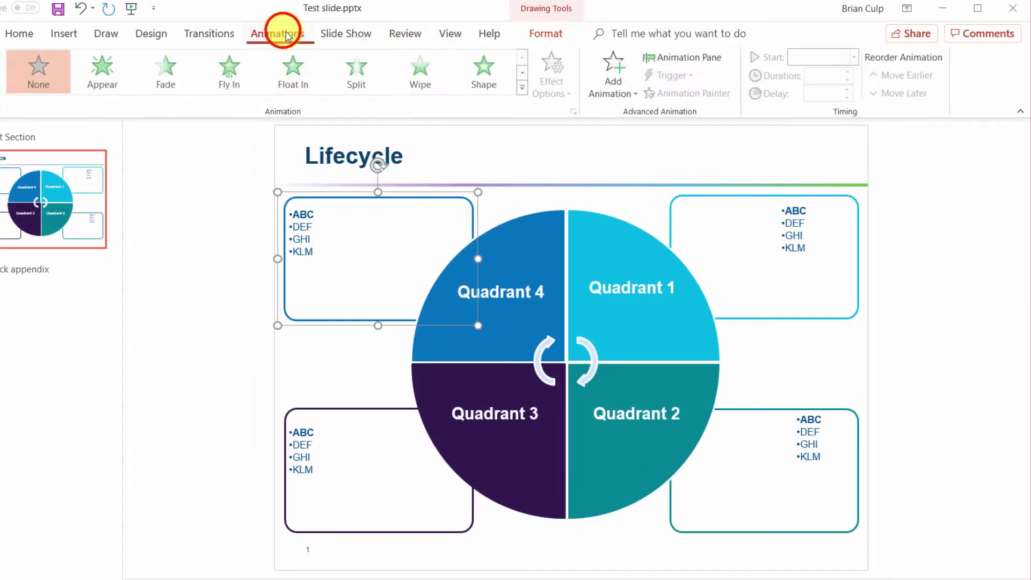
{"action": "left_click", "coordinate": [666, 61]}
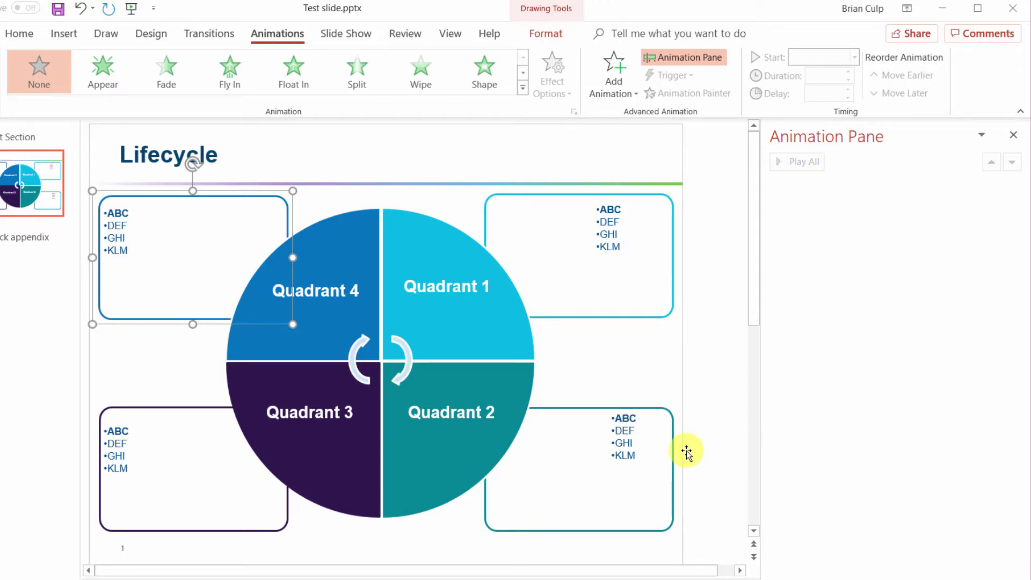
- Apply a Fade entrance animation to the Quadrant 1 segment
{"action": "left_click", "coordinate": [456, 325]}
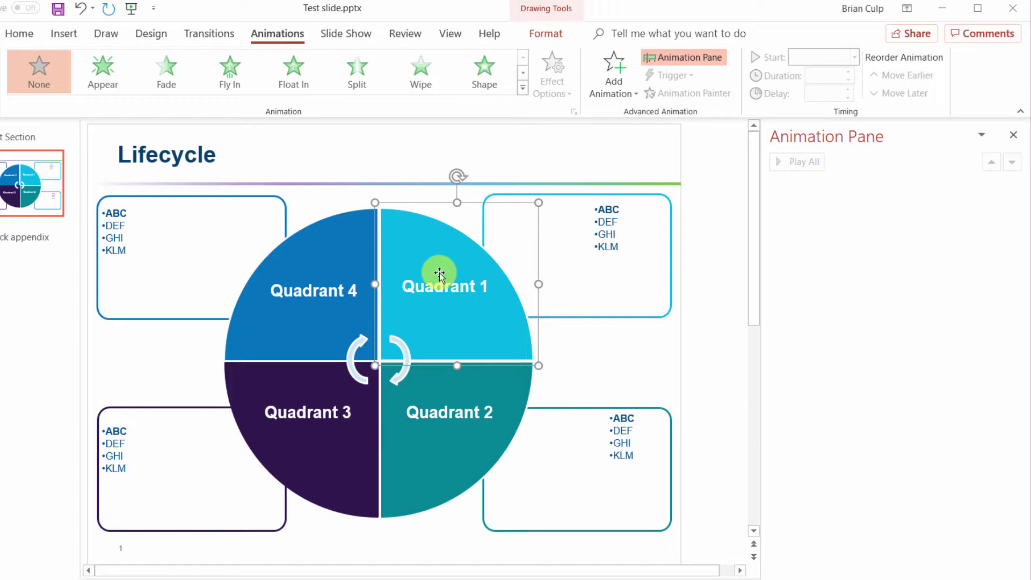
{"action": "left_click", "coordinate": [167, 70]}
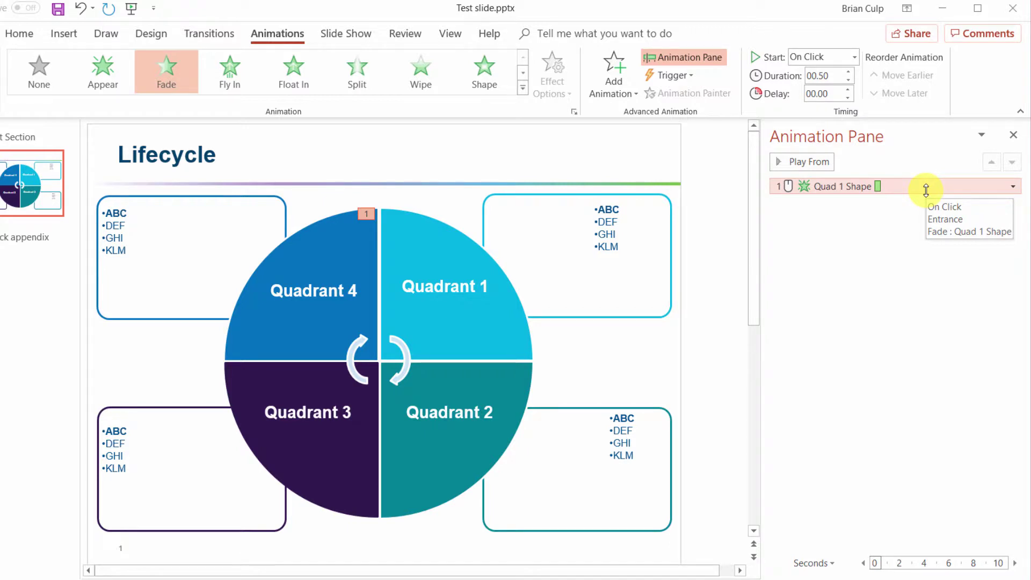
{"action": "left_click", "coordinate": [1012, 186]}
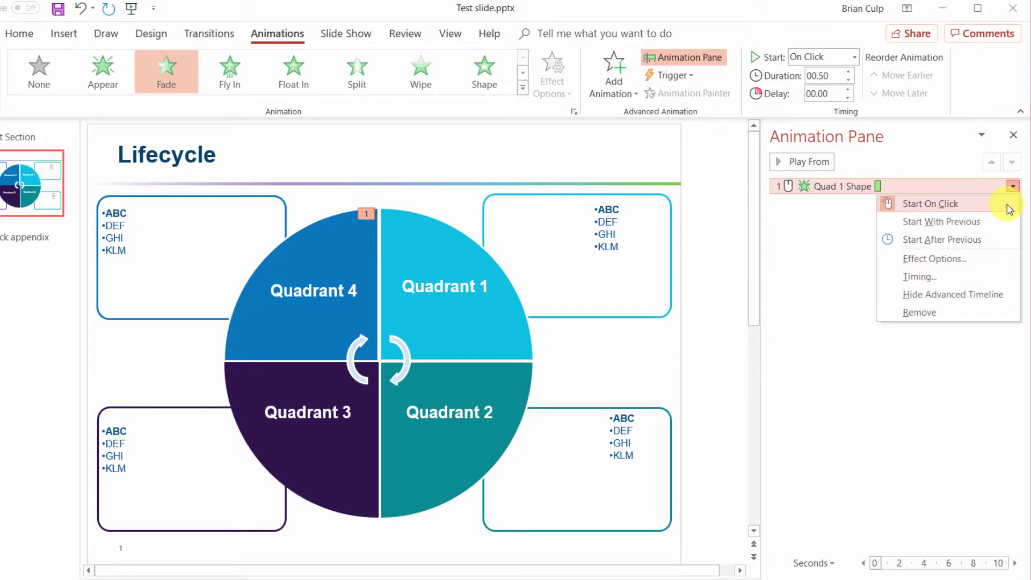
{"action": "left_click", "coordinate": [843, 217]}
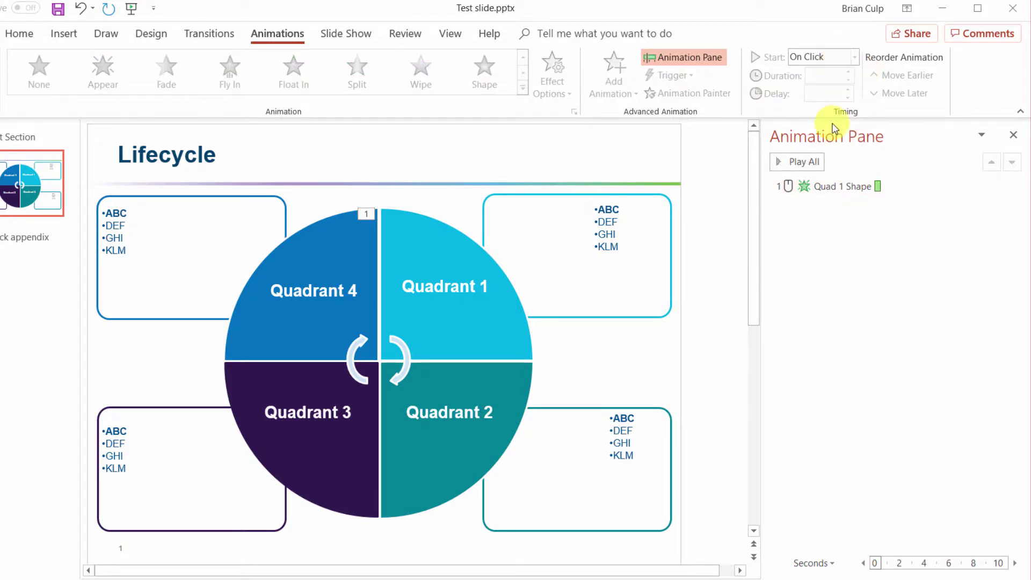
{"action": "left_click", "coordinate": [829, 186]}
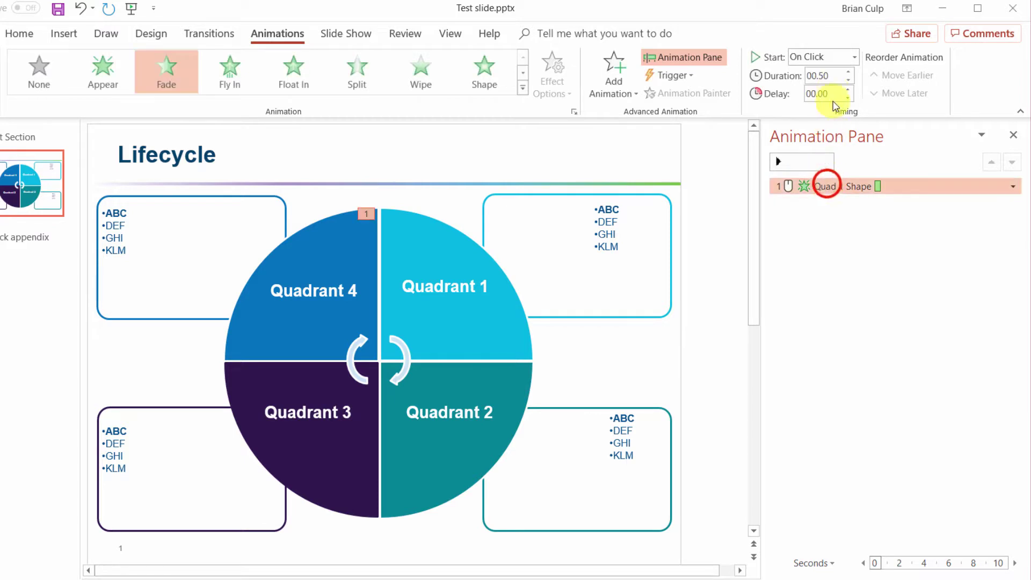
- Set the Quad 1 Shape fade duration to 2 seconds and preview it
{"action": "left_click", "coordinate": [780, 75]}
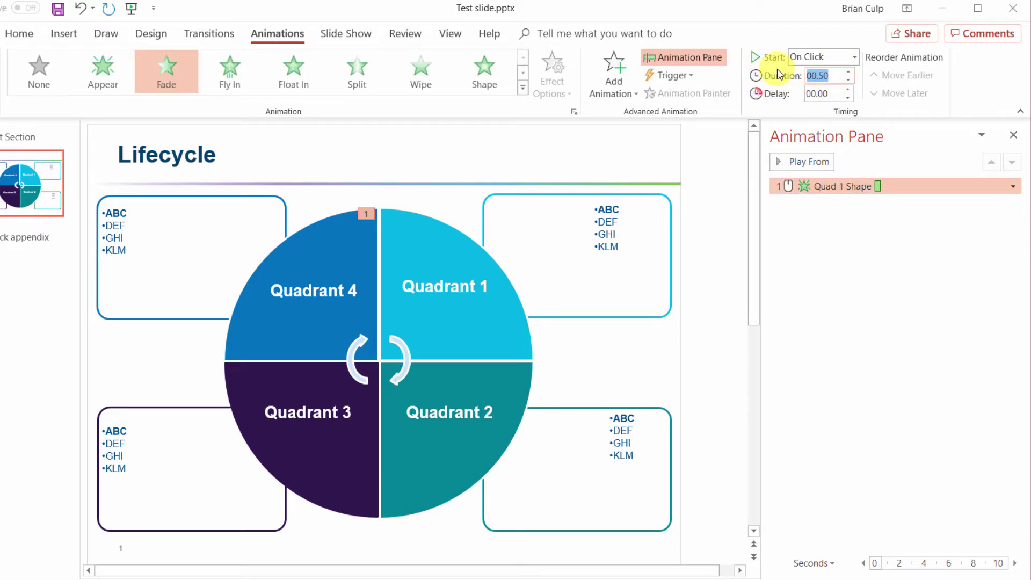
{"action": "type", "text": "2"}
{"action": "key", "text": "Tab"}
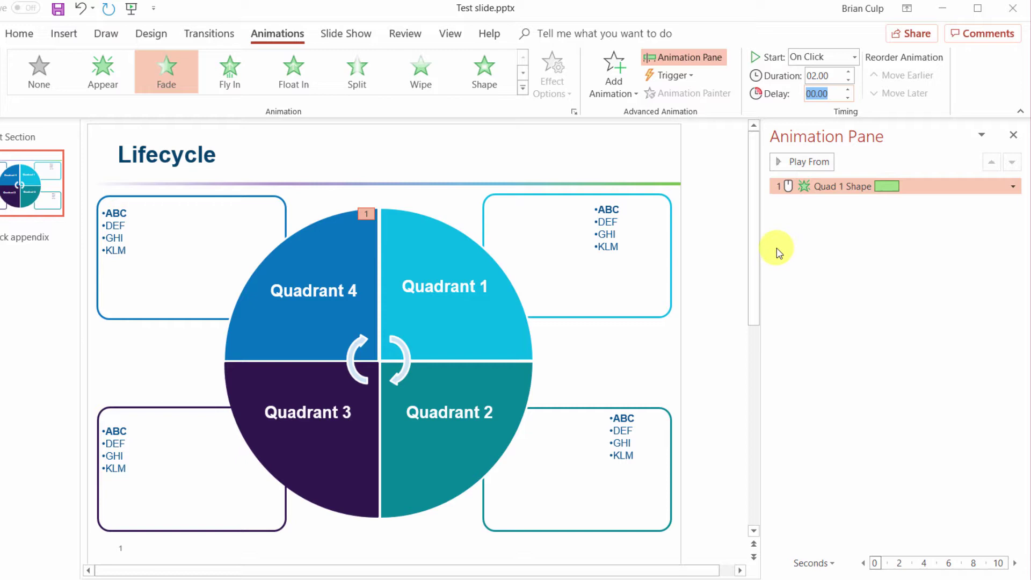
{"action": "left_click", "coordinate": [800, 171]}
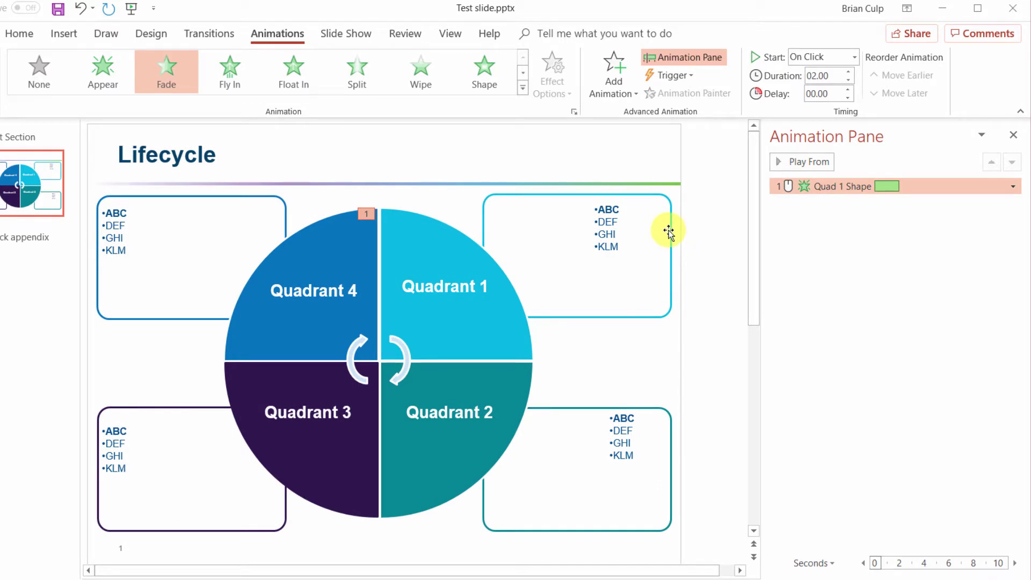
{"action": "left_click", "coordinate": [669, 231]}
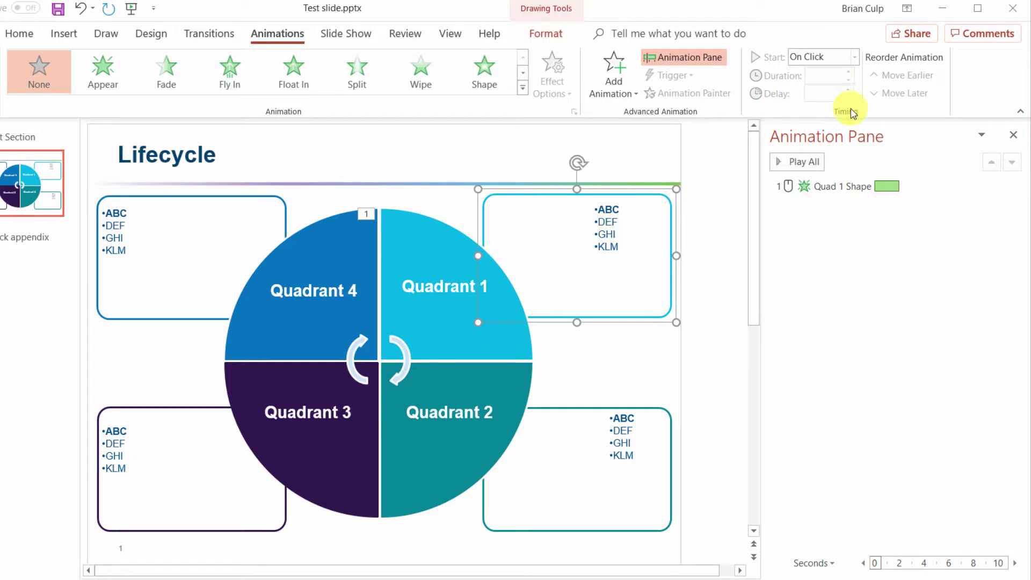
- Give the Quad 1 text box a Fade entrance that starts After Previous
{"action": "left_click", "coordinate": [175, 72]}
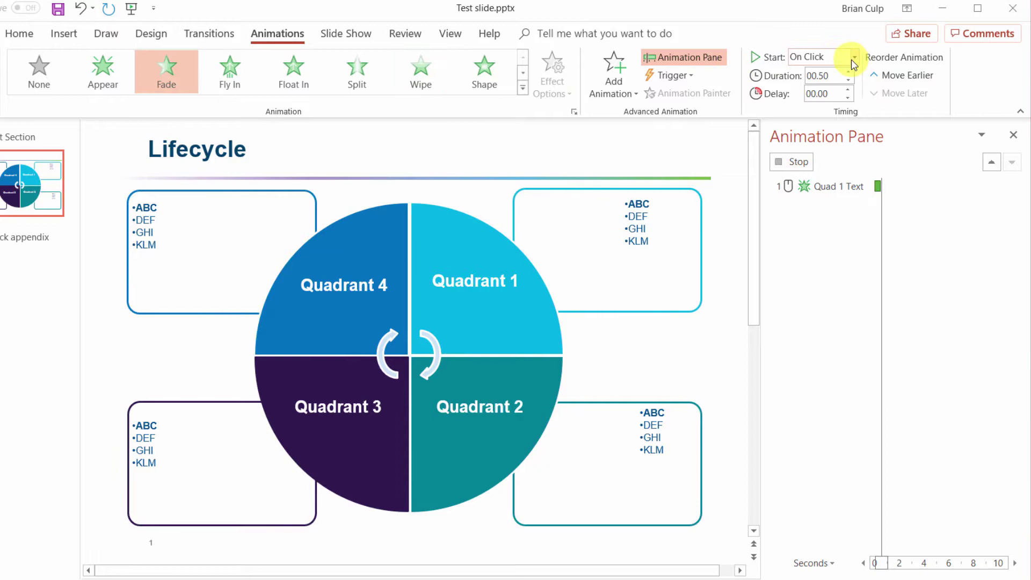
{"action": "left_click", "coordinate": [854, 57]}
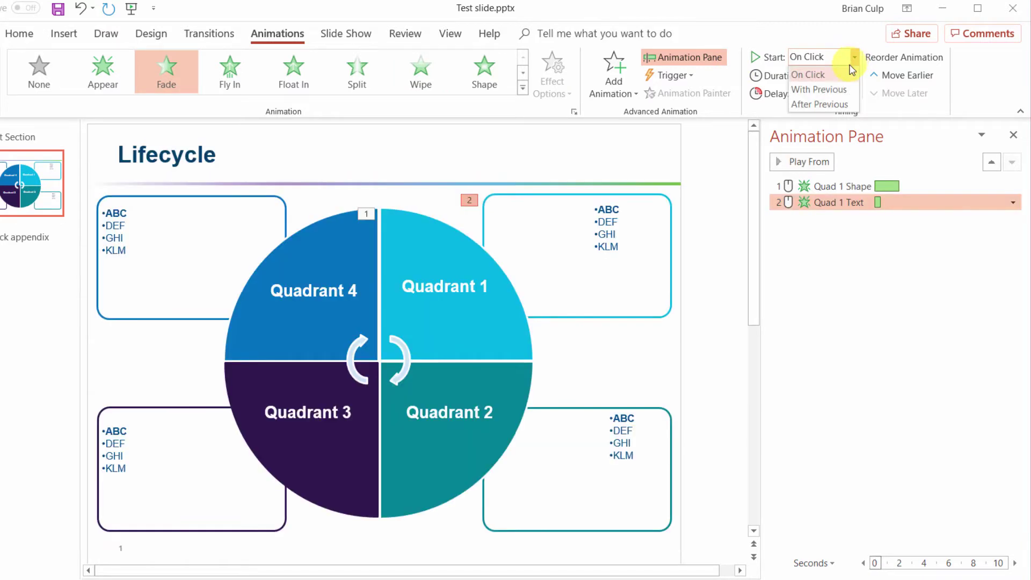
{"action": "left_click", "coordinate": [838, 103]}
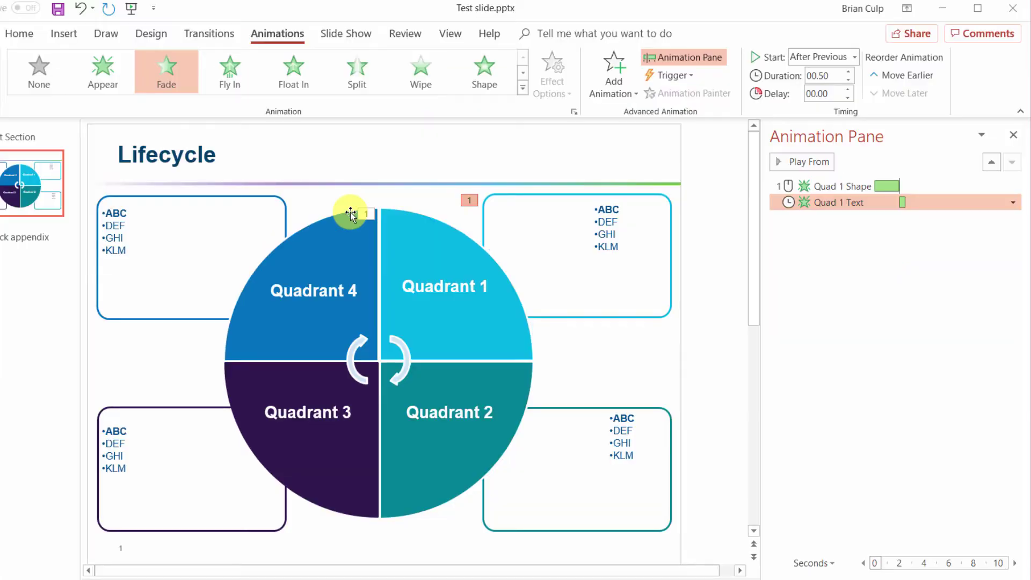
- Preview the quadrant fades in the Animation Pane from Quad 1 Shape, then from Quad 4 Shape
{"action": "left_click", "coordinate": [826, 186]}
{"action": "left_click", "coordinate": [808, 161]}
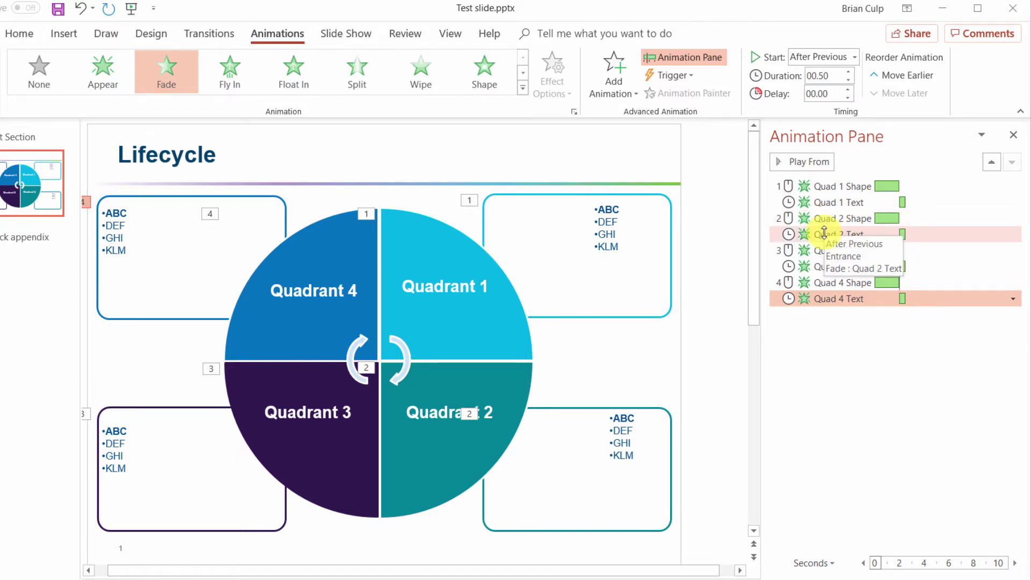
{"action": "left_click", "coordinate": [470, 447]}
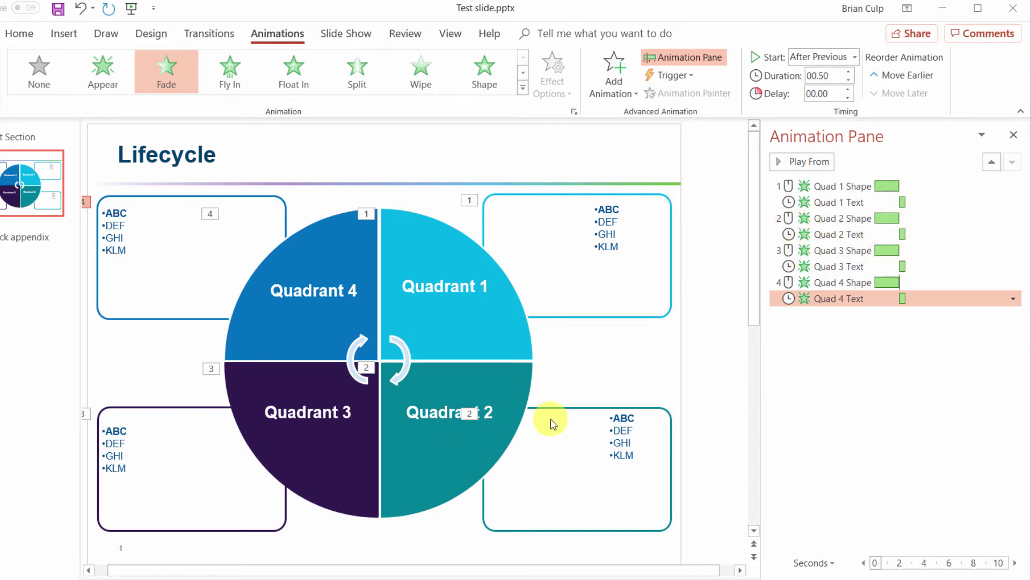
{"action": "left_click", "coordinate": [820, 185]}
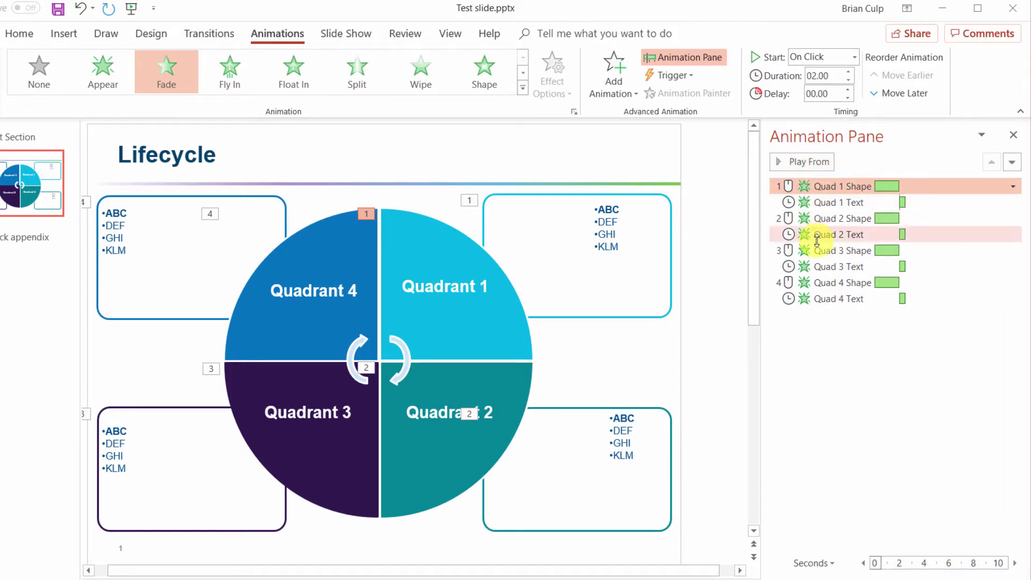
{"action": "left_click", "coordinate": [816, 282]}
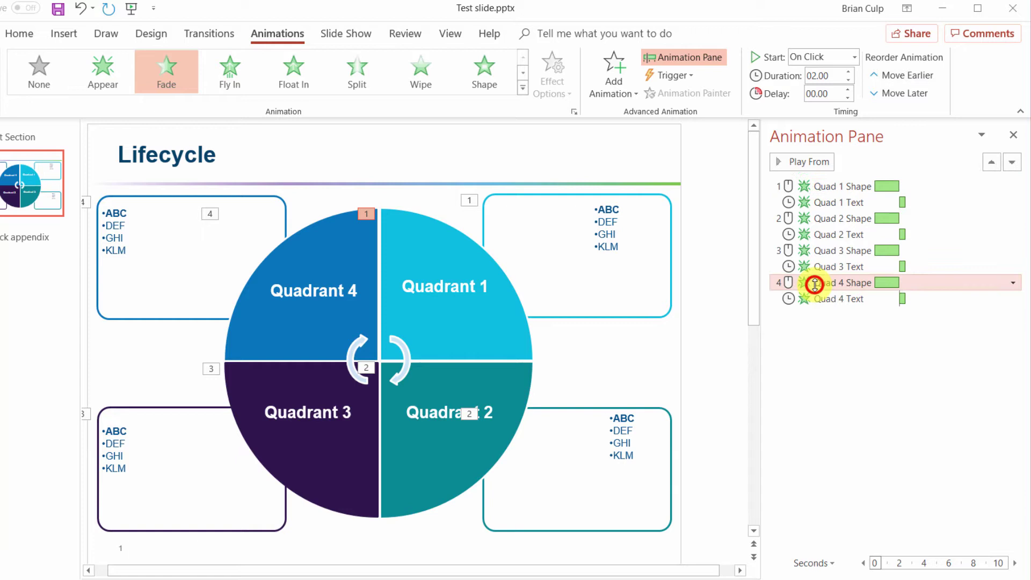
{"action": "left_click", "coordinate": [808, 163]}
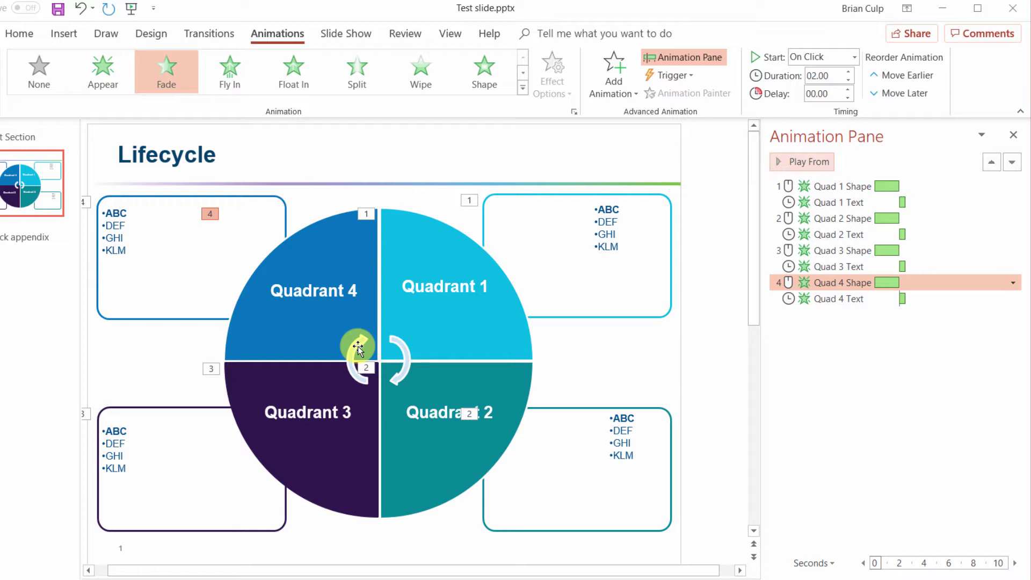
- Give the right central circular arrow a Zoom entrance, then select the left arrow for the same effect
{"action": "left_click", "coordinate": [406, 364]}
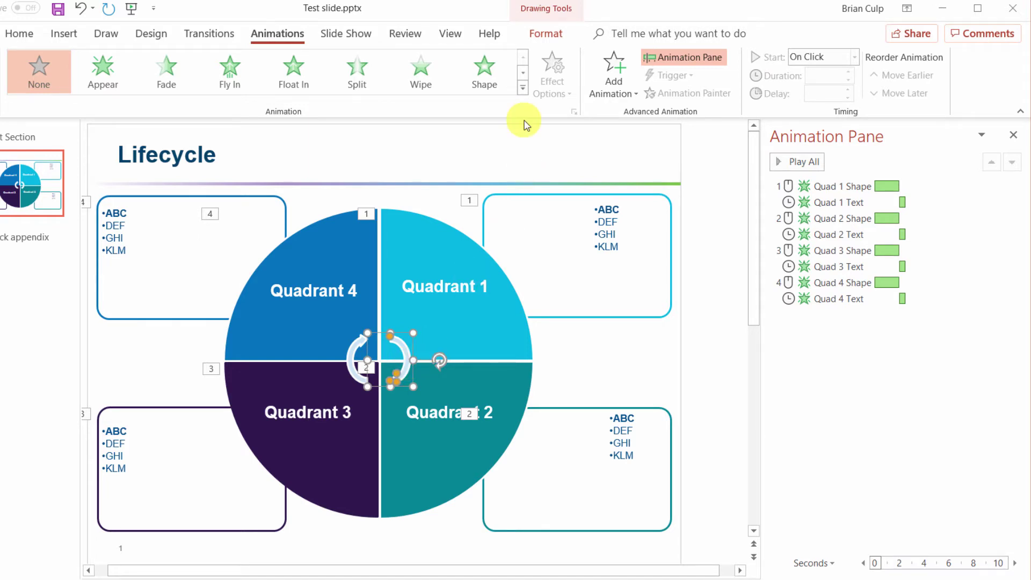
{"action": "left_click", "coordinate": [522, 89]}
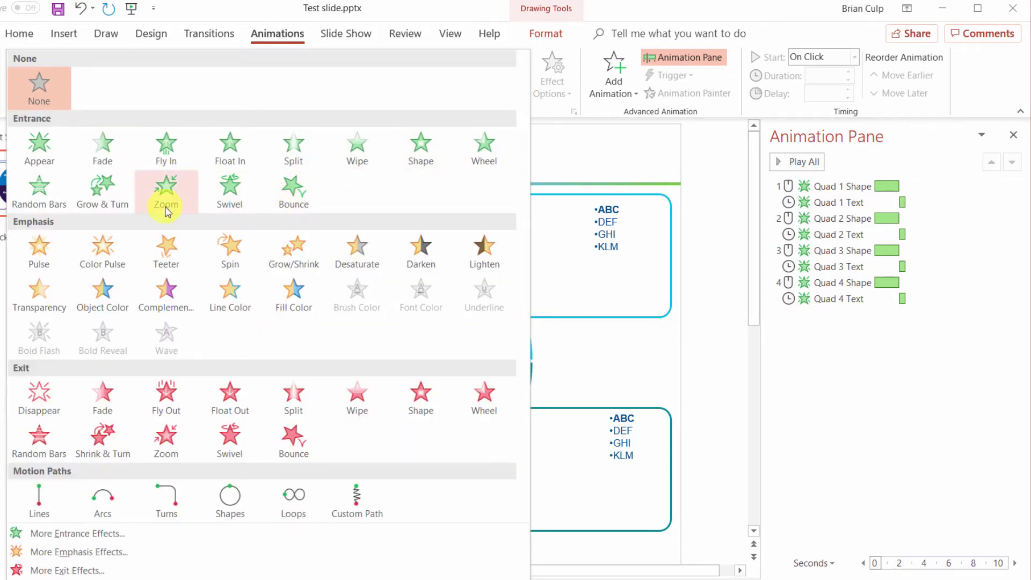
{"action": "left_click", "coordinate": [167, 189]}
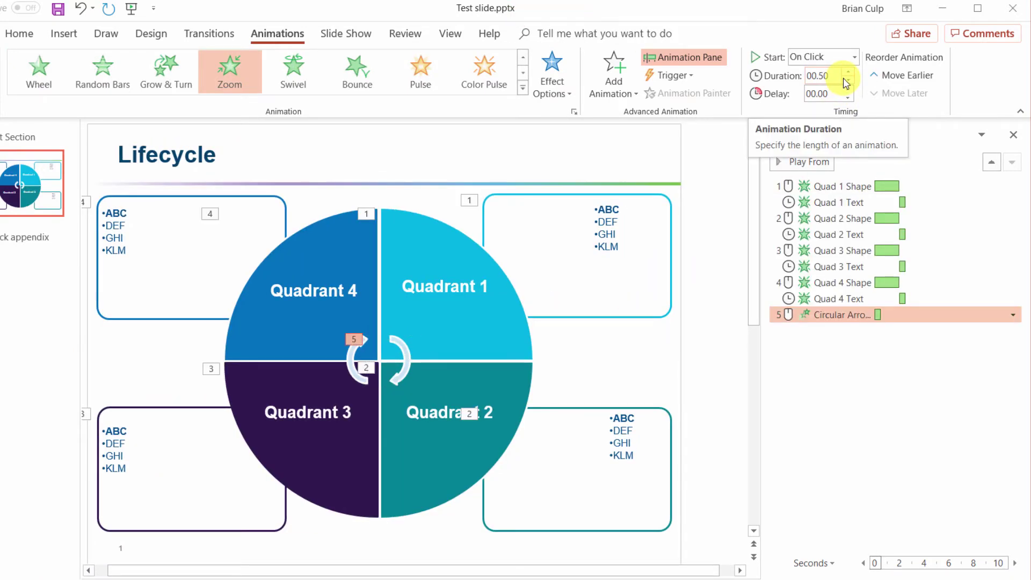
{"action": "left_click", "coordinate": [353, 362]}
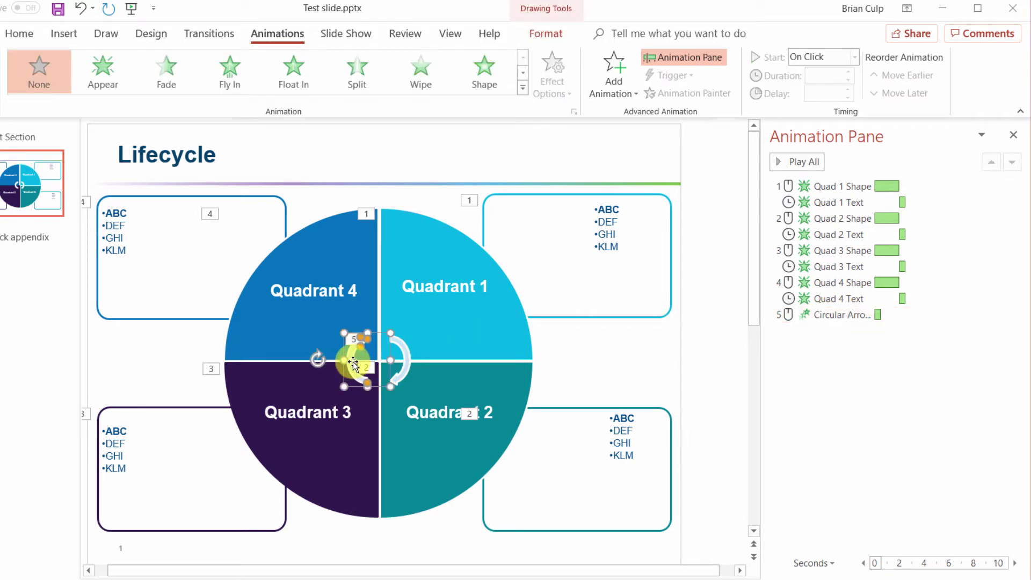
{"action": "left_click", "coordinate": [521, 88]}
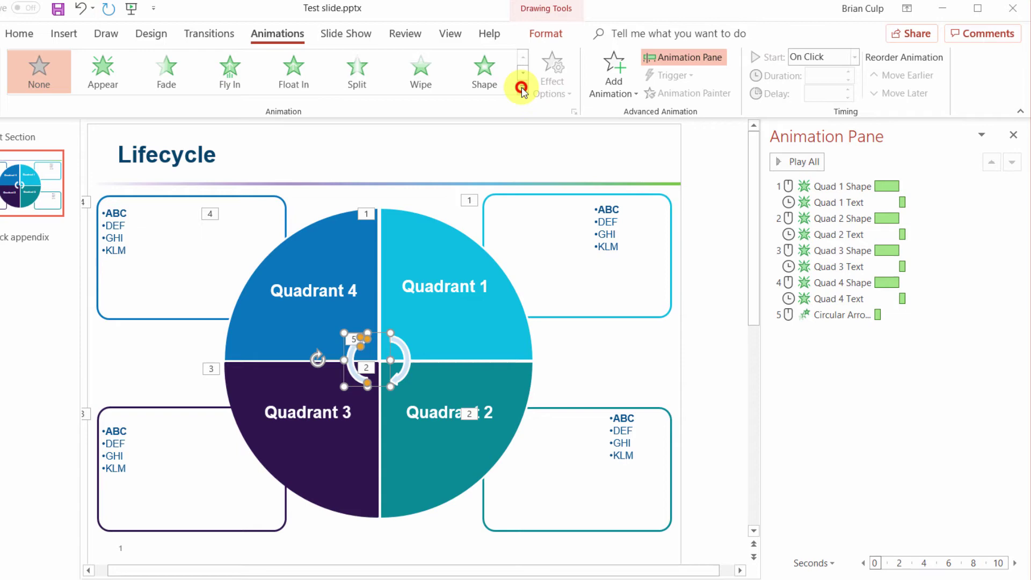
- Apply the Zoom entrance effect to the left central circular arrow
{"action": "left_click", "coordinate": [163, 192]}
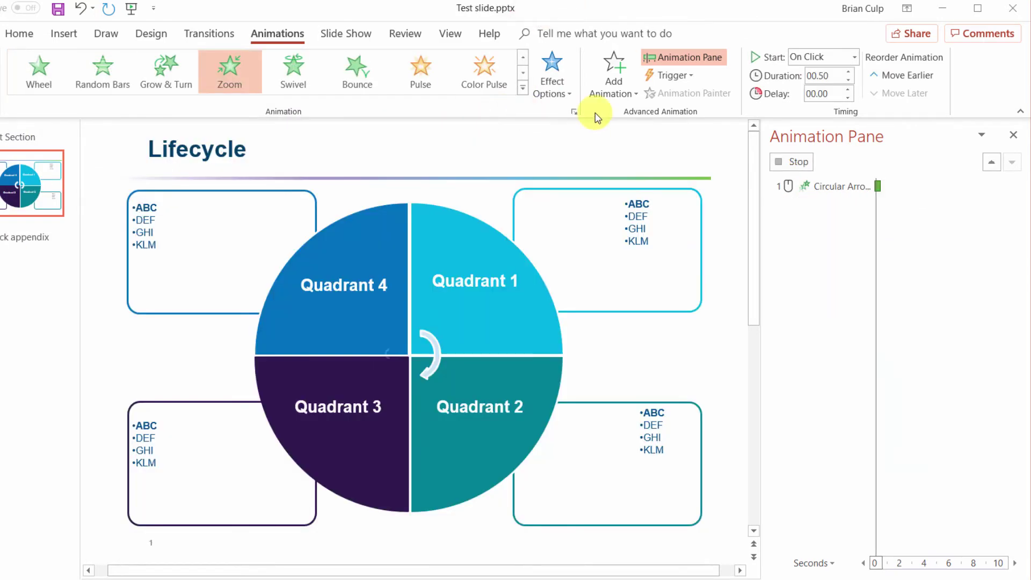